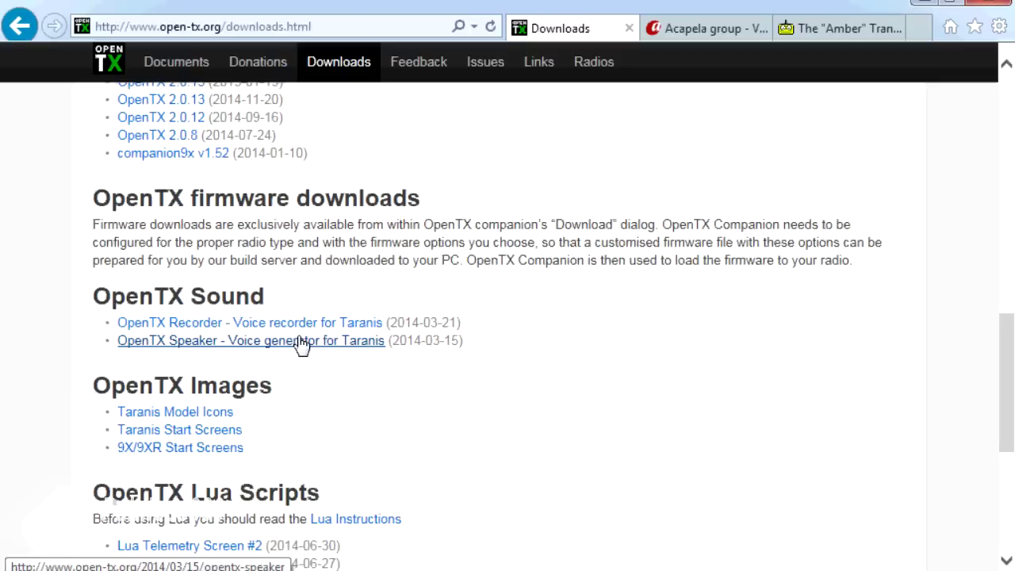
# On the Acapela Group site, enter "Welcome to your r c Radio" in the text to speech demo and play it in English (USA).
pyautogui.click(693, 27)
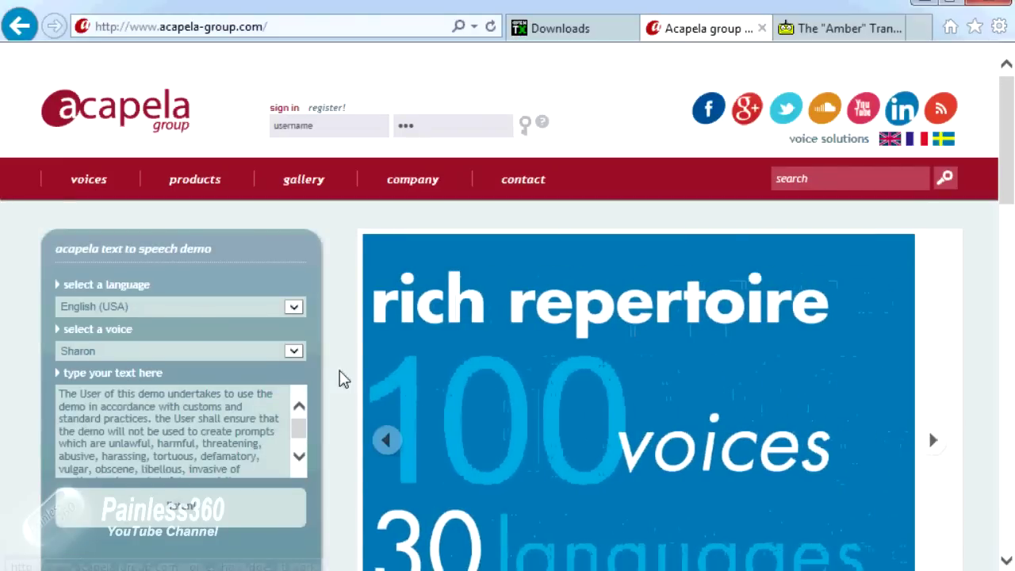
pyautogui.click(255, 435)
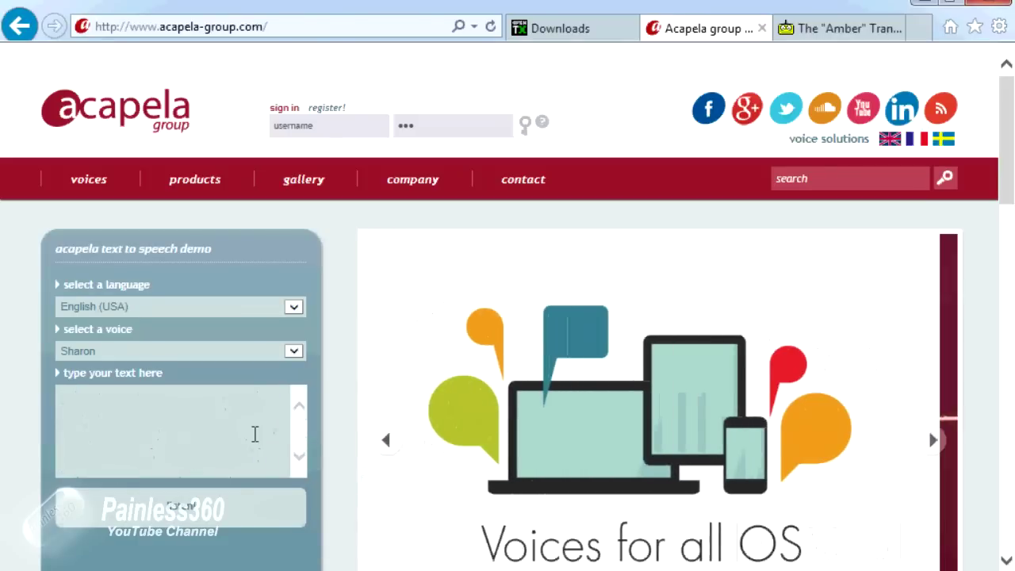
pyautogui.write('We')
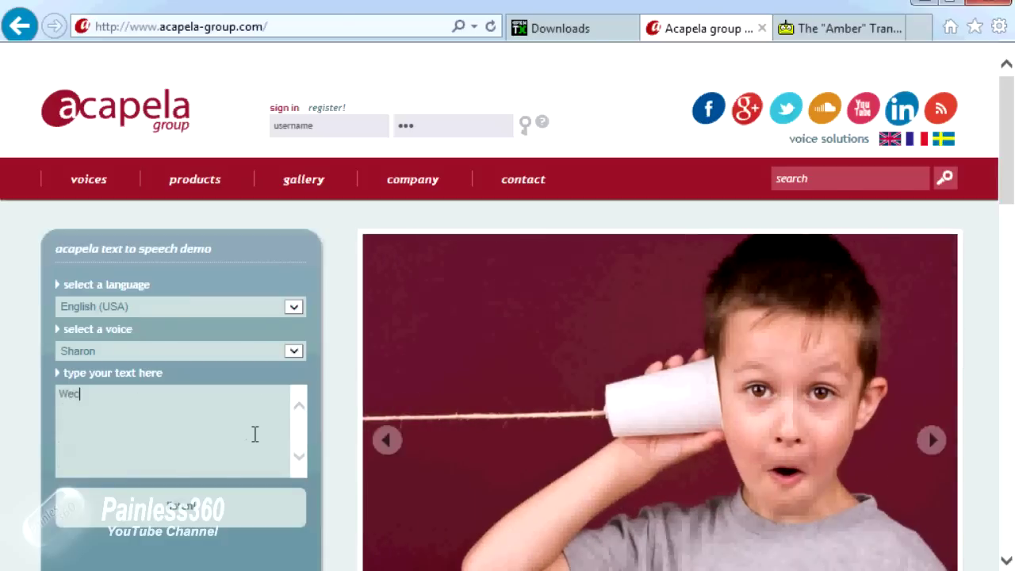
pyautogui.write('lcome to')
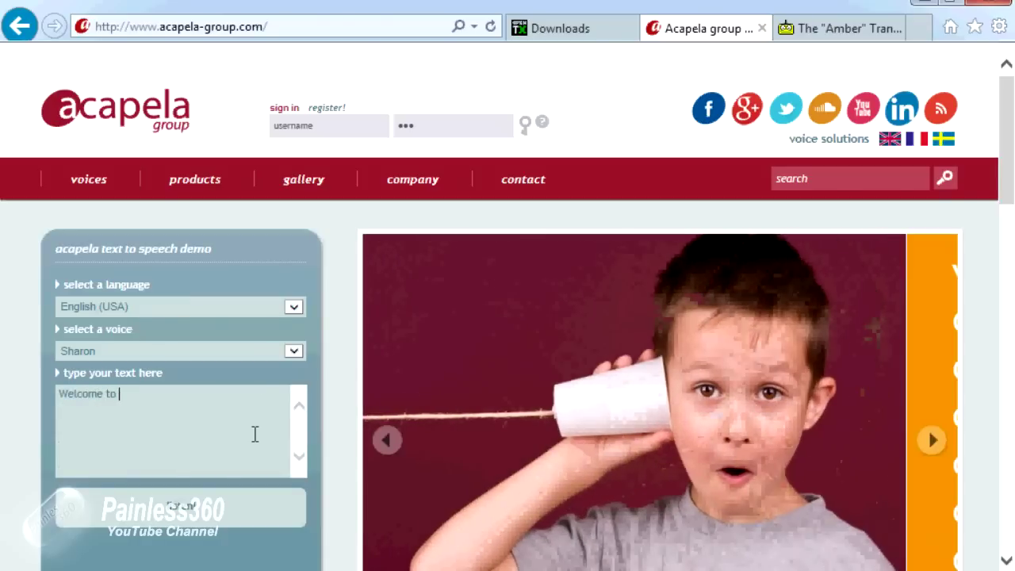
pyautogui.write('your ')
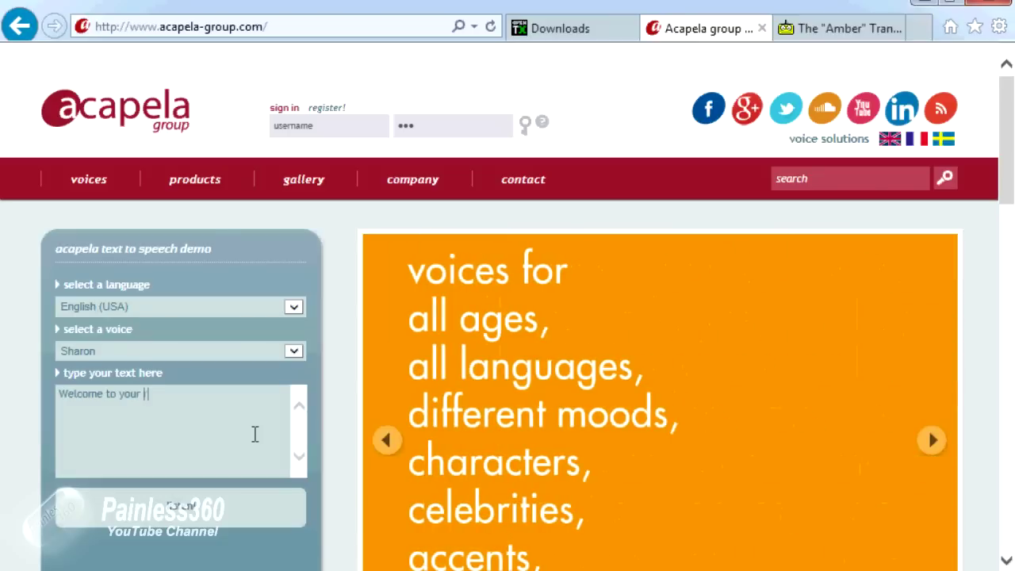
pyautogui.write('r c Radio')
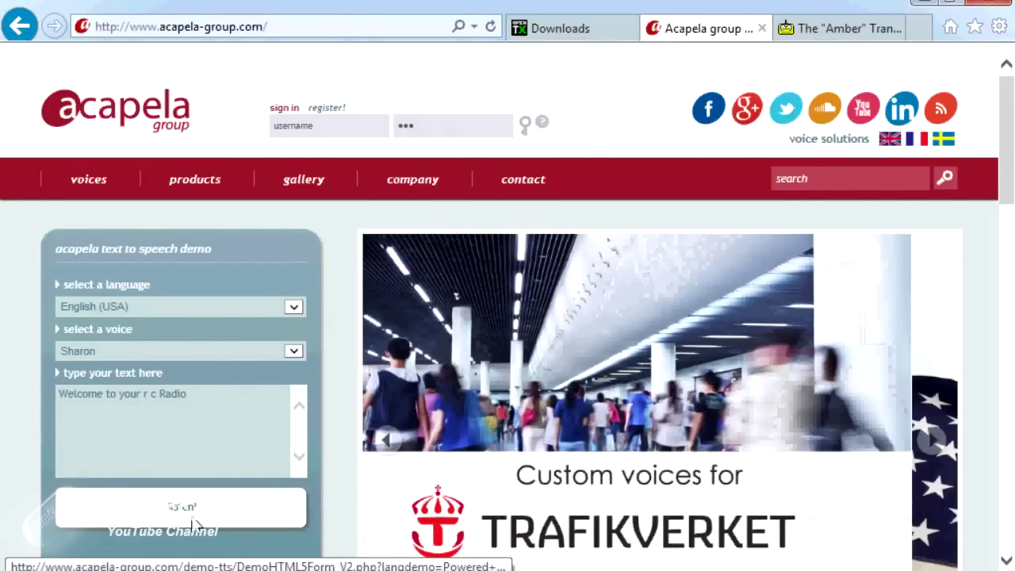
pyautogui.click(195, 508)
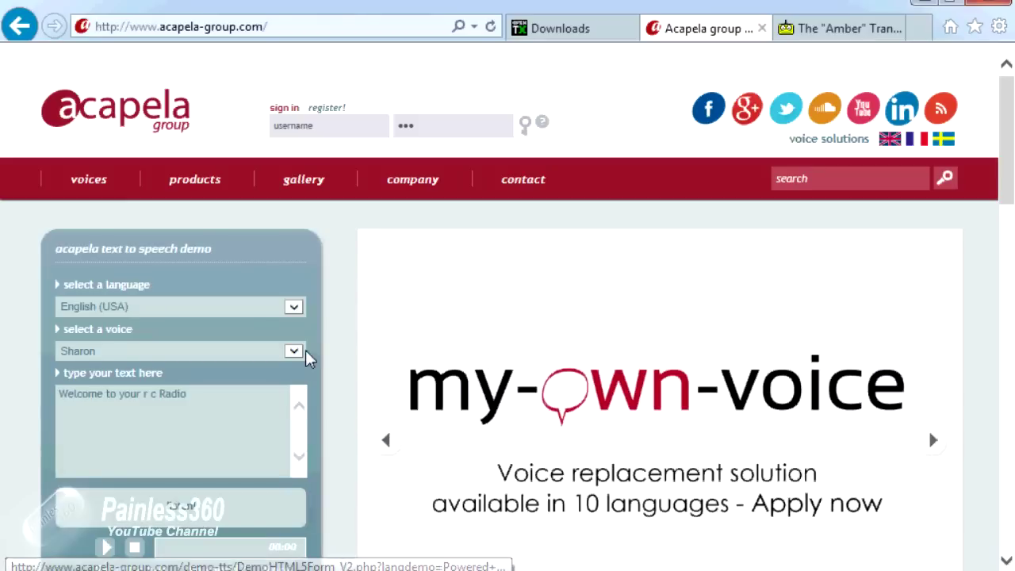
# Change the speech demo's language to English (UK) and play the same text again.
pyautogui.click(292, 308)
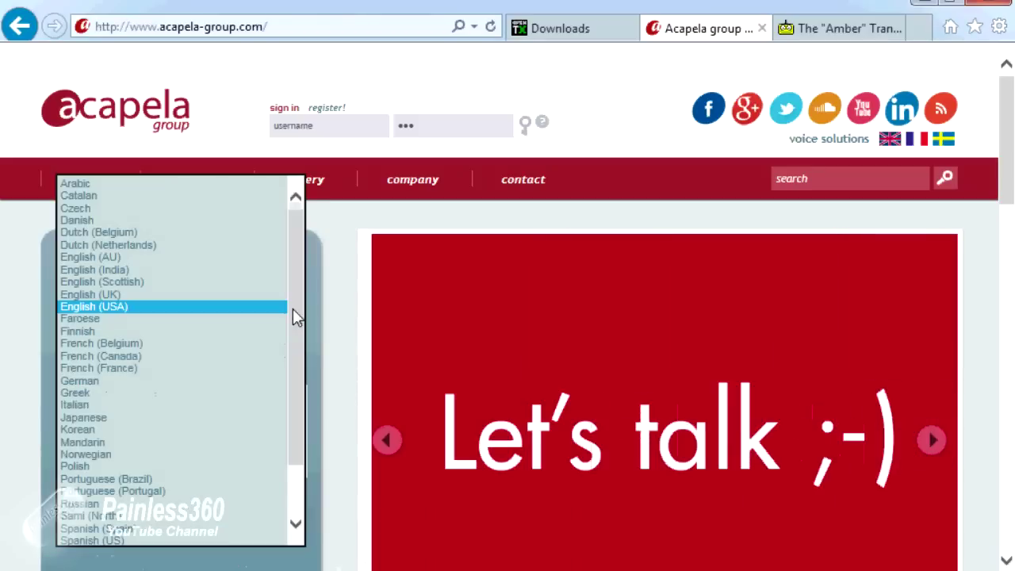
pyautogui.click(241, 301)
pyautogui.scroll(1, 238, 292)
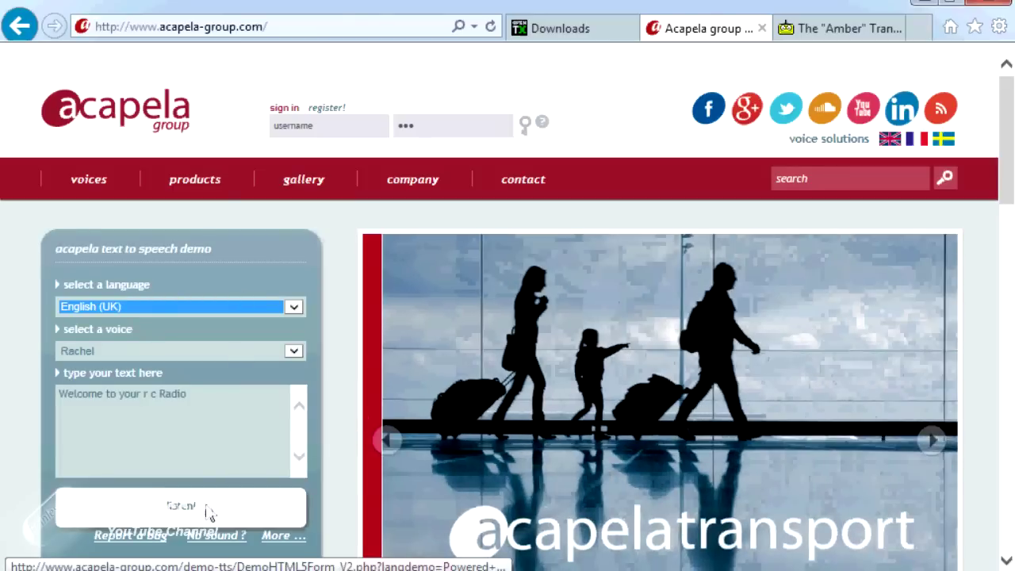
pyautogui.click(211, 514)
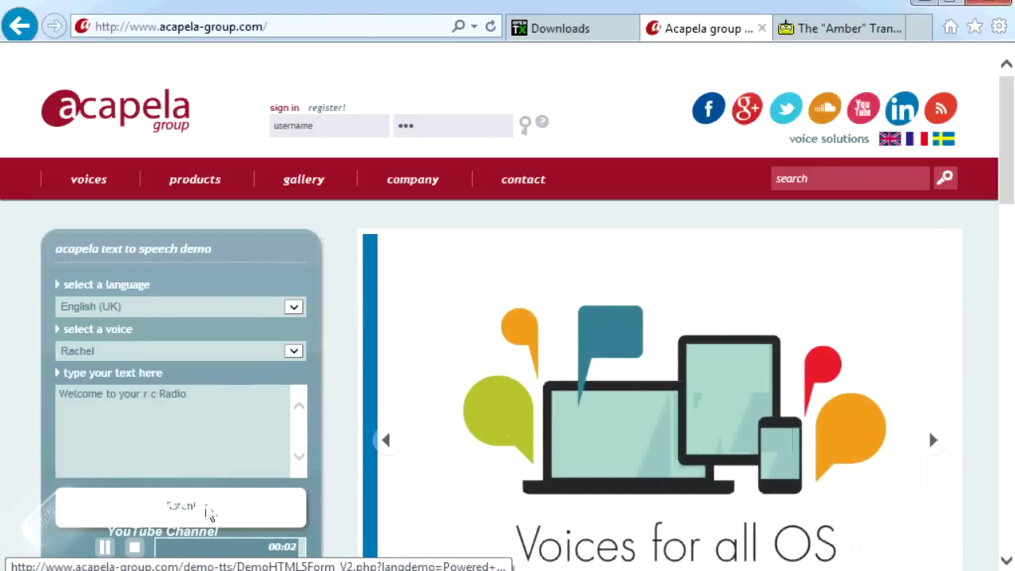
pyautogui.rightClick(276, 264)
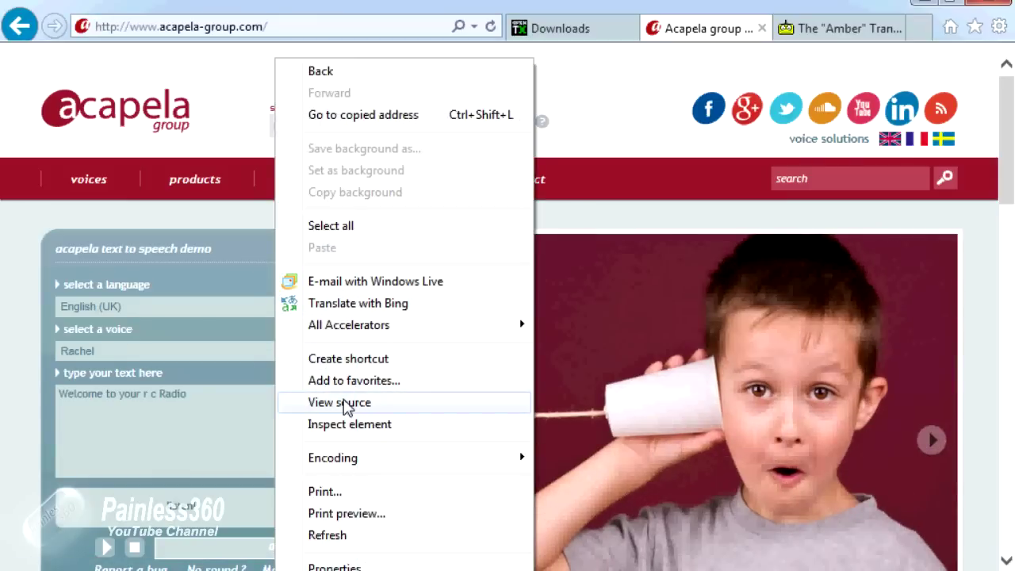
pyautogui.click(221, 220)
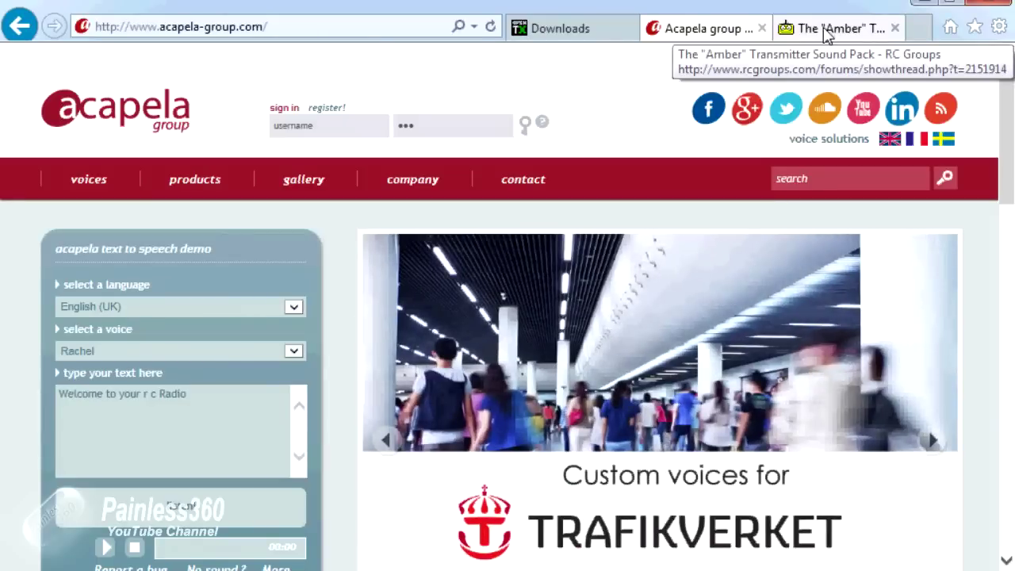
# Go to the "Amber" Transmitter Sound Pack thread and bring up the link options for the full sound pack zip dated 20140709.
pyautogui.click(827, 30)
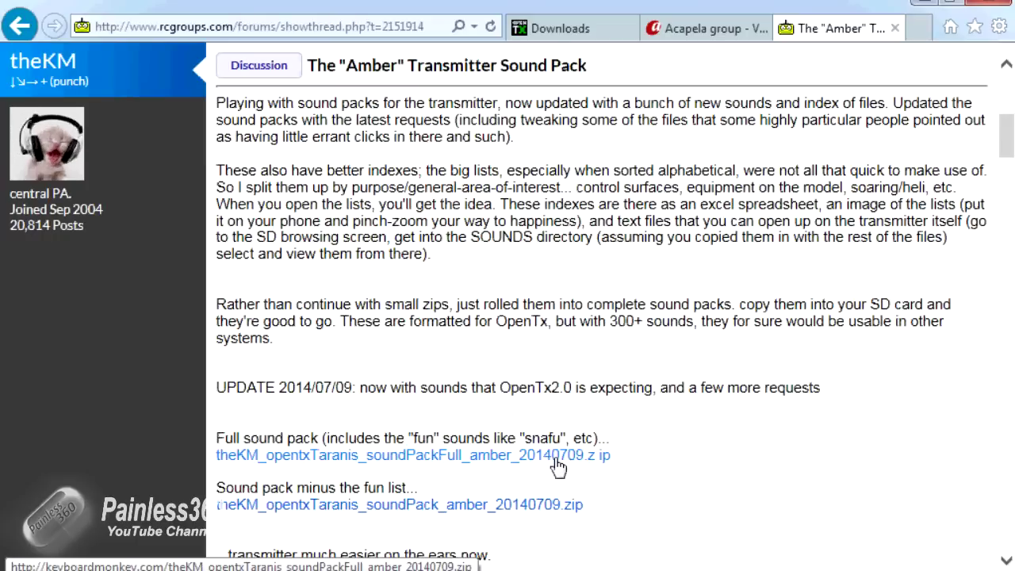
pyautogui.rightClick(558, 466)
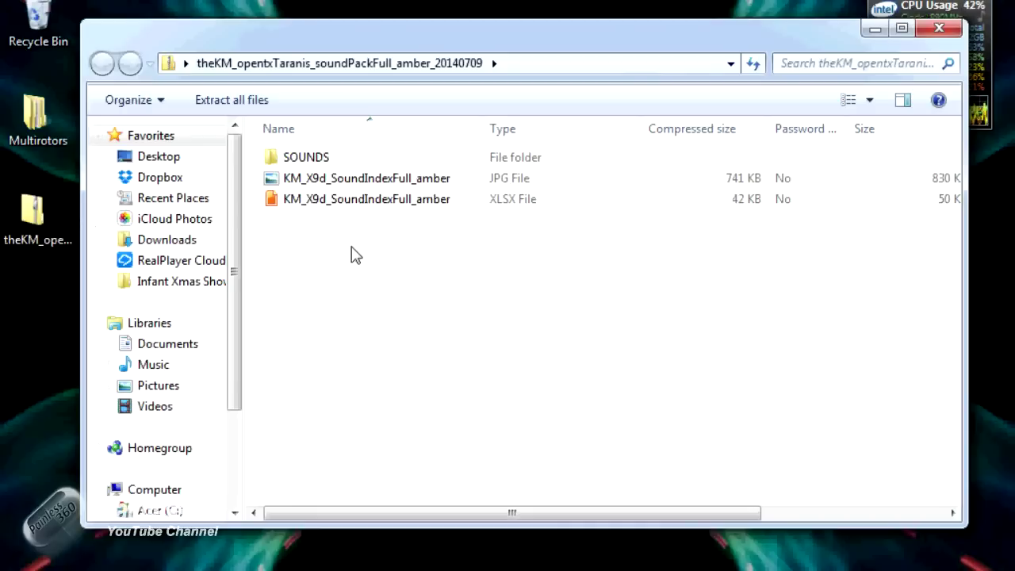
# Select everything in the full sound pack zip, move its window aside, and open Multirotors > Taranis files > Sounds > Amber sounds pack.
pyautogui.moveTo(358, 234); pyautogui.dragTo(289, 155)
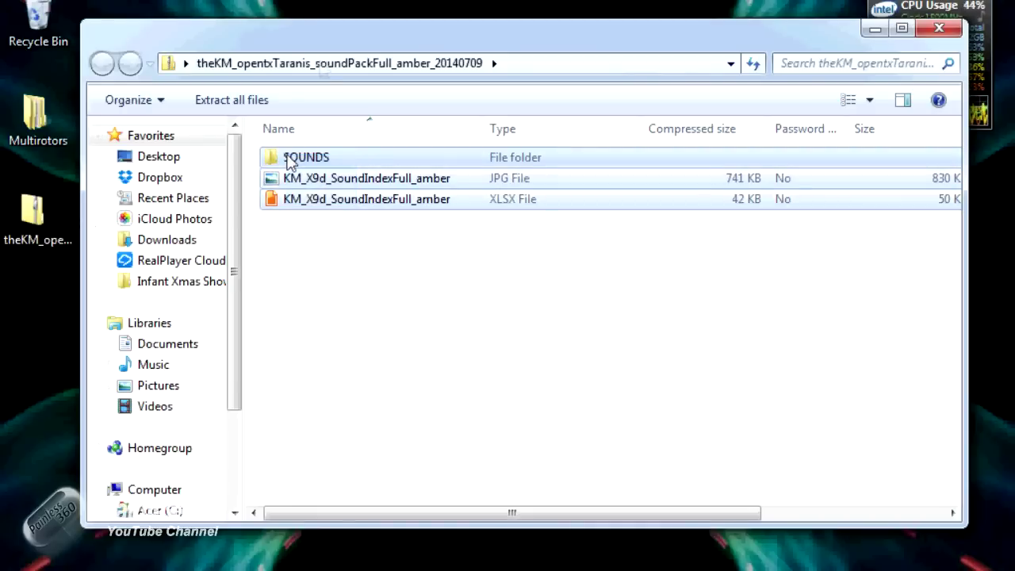
pyautogui.moveTo(330, 31); pyautogui.dragTo(498, 174)
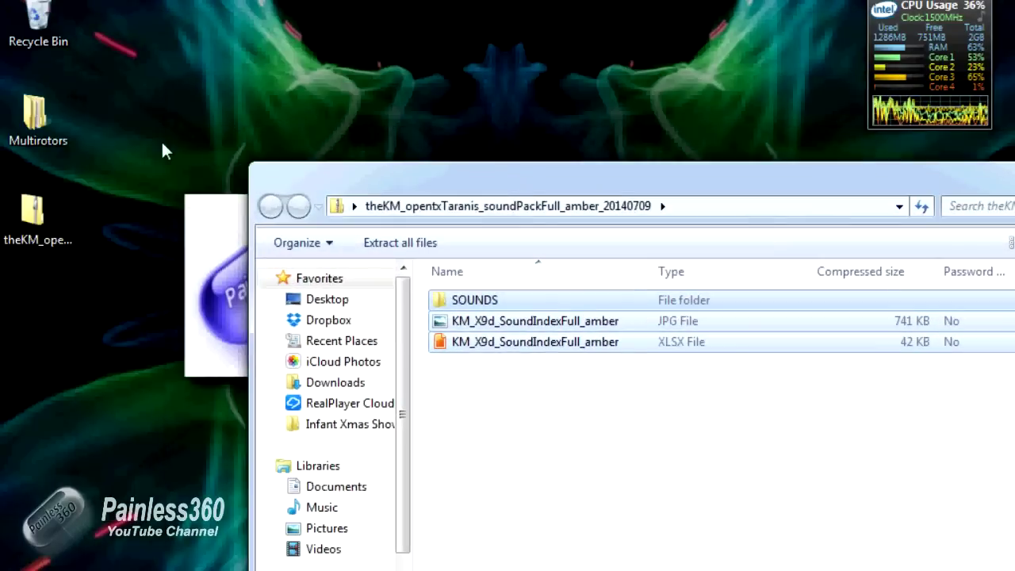
pyautogui.doubleClick(42, 117)
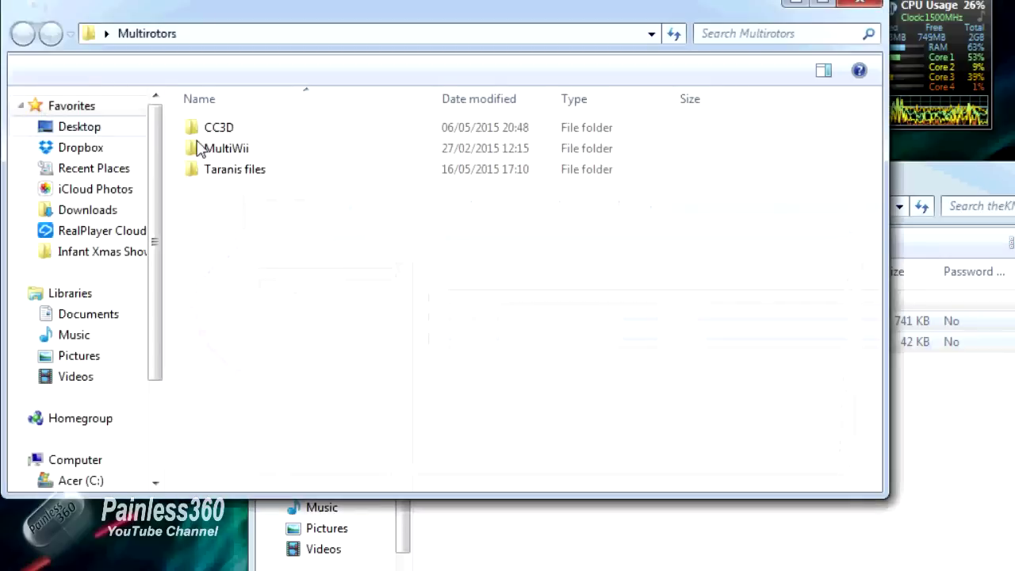
pyautogui.doubleClick(246, 175)
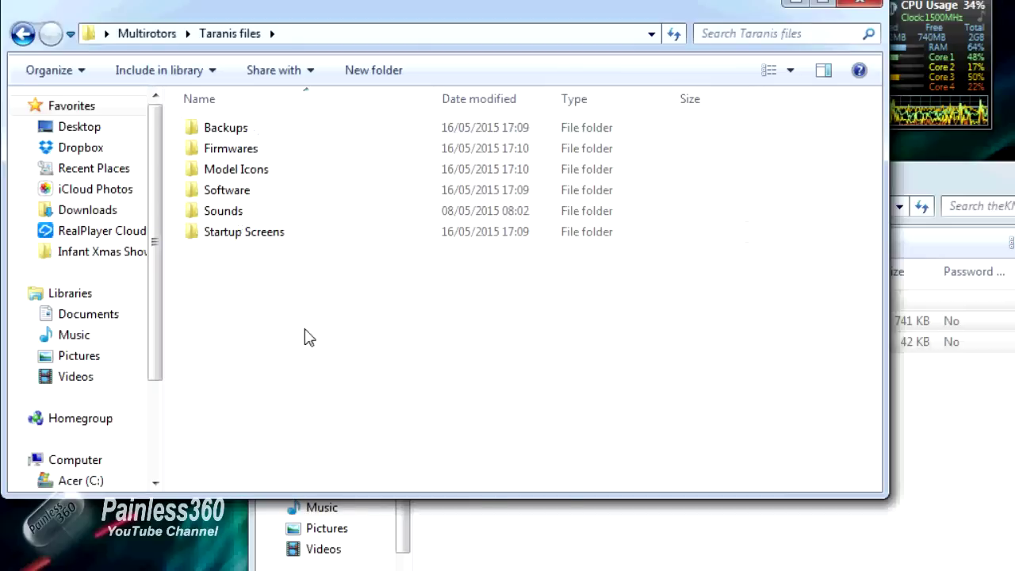
pyautogui.doubleClick(235, 218)
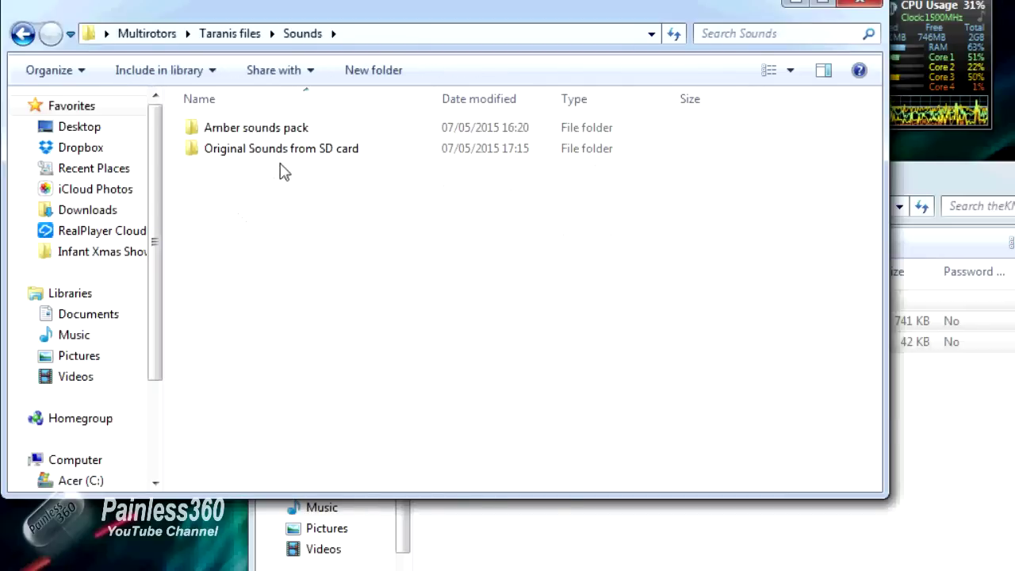
pyautogui.doubleClick(268, 129)
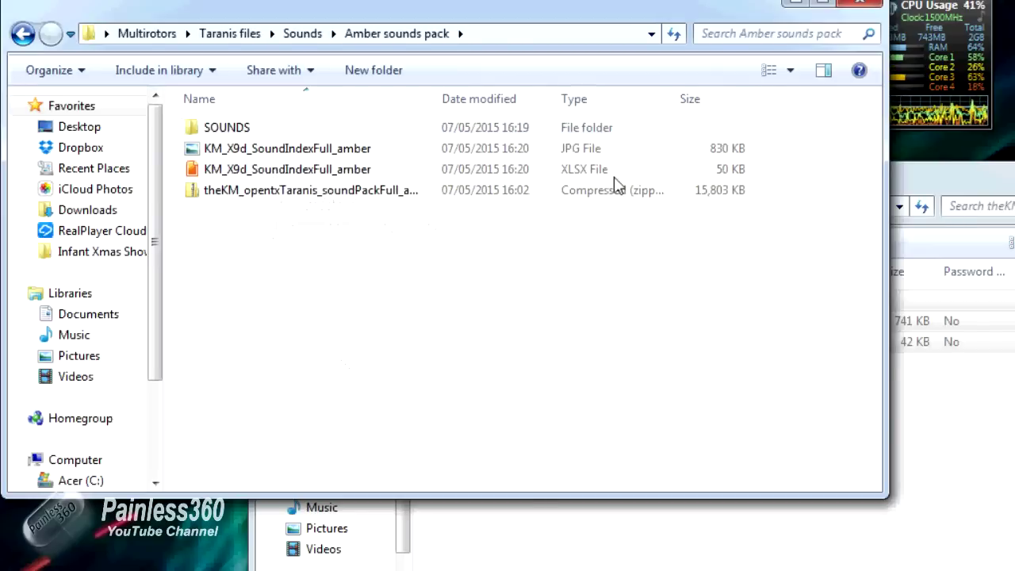
# Select the sound pack zip in the Amber sounds pack folder and close the separate window showing the zip's contents.
pyautogui.click(251, 203)
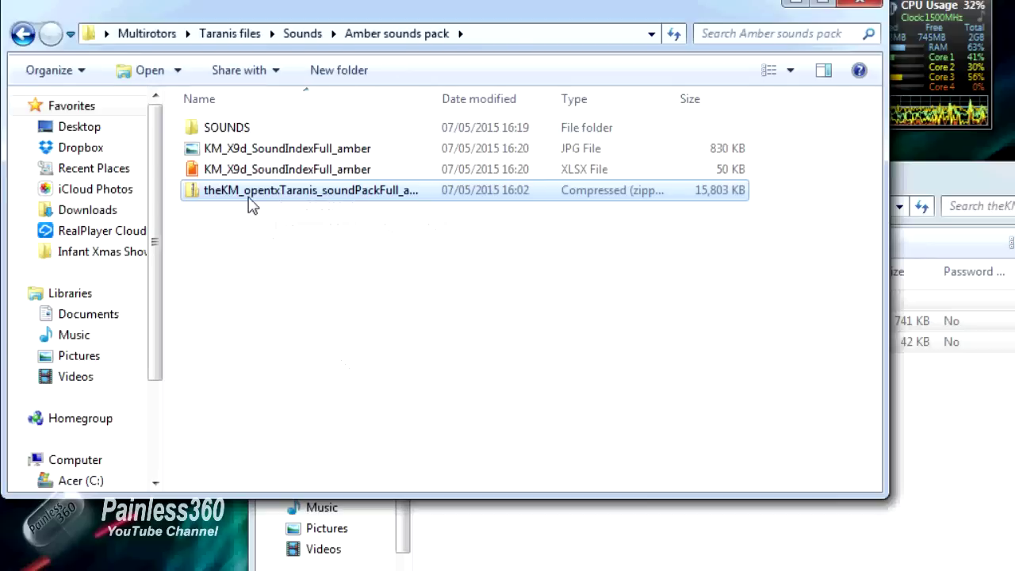
pyautogui.doubleClick(700, 190)
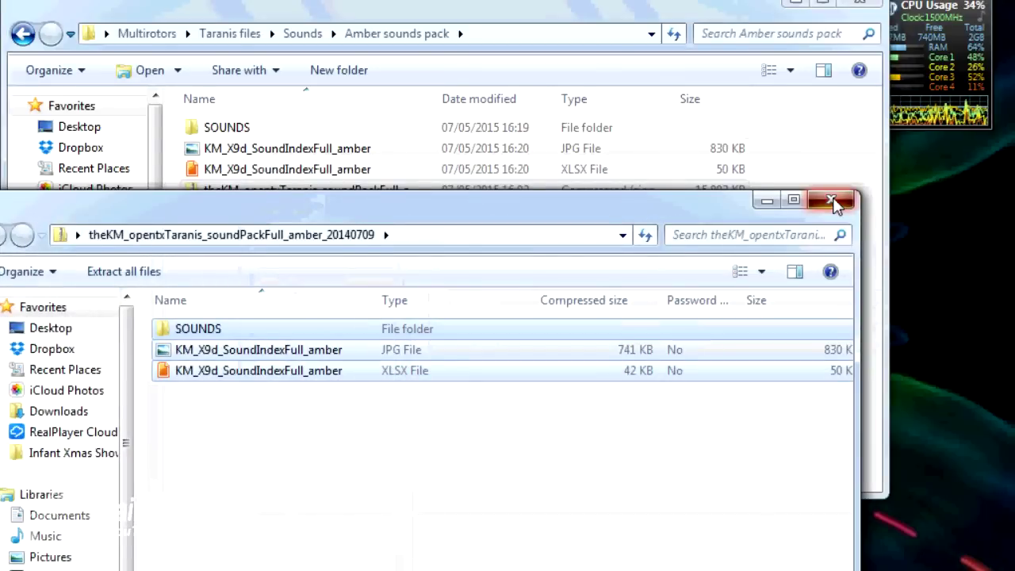
pyautogui.click(833, 201)
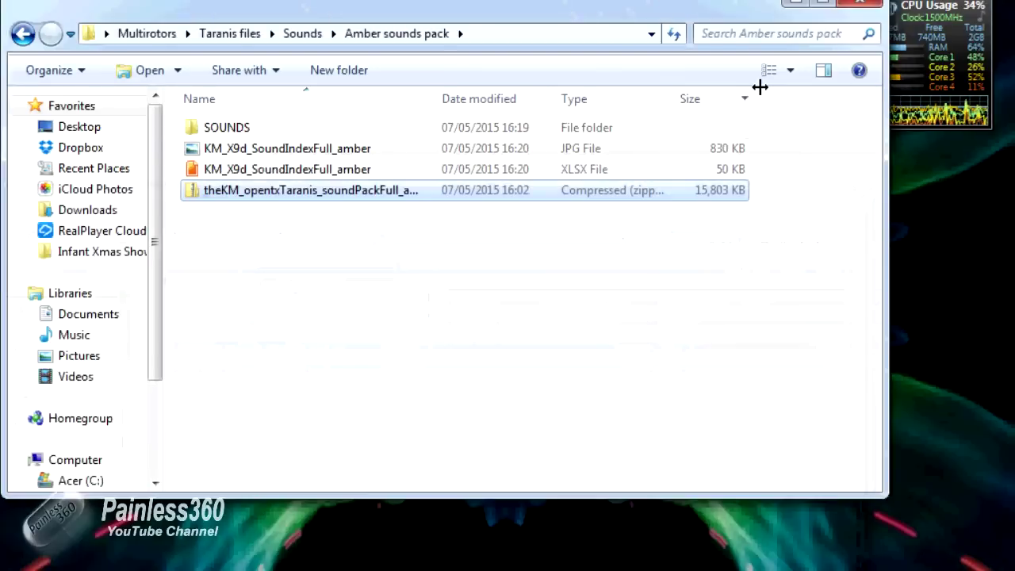
# Open the JPG sound index KM_X9d_SoundIndexFull_amber and enlarge it to read the flaps, rates, equipment and general sound lists.
pyautogui.click(243, 170)
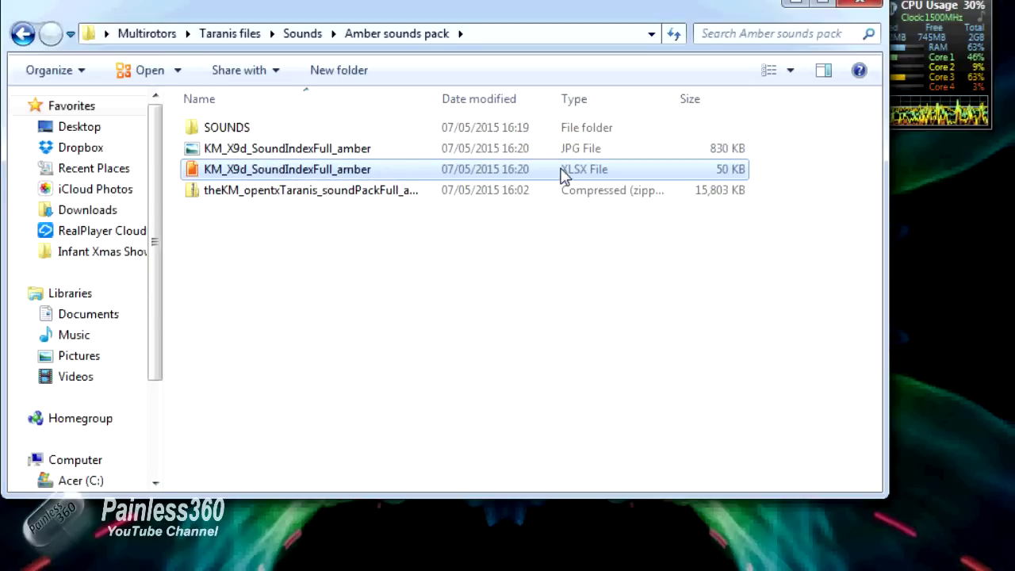
pyautogui.doubleClick(420, 149)
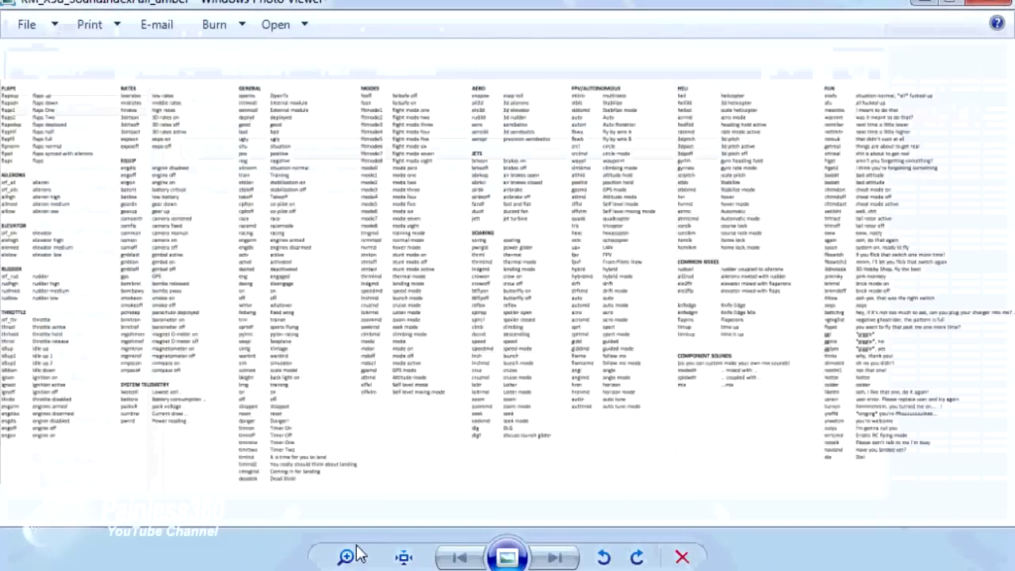
pyautogui.click(351, 556)
pyautogui.moveTo(354, 559)
pyautogui.mouseDown()
pyautogui.moveTo(354, 528)
pyautogui.moveTo(353, 544)
pyautogui.mouseUp()
pyautogui.scroll(2, 666, 512)
pyautogui.scroll(-2, 666, 513)
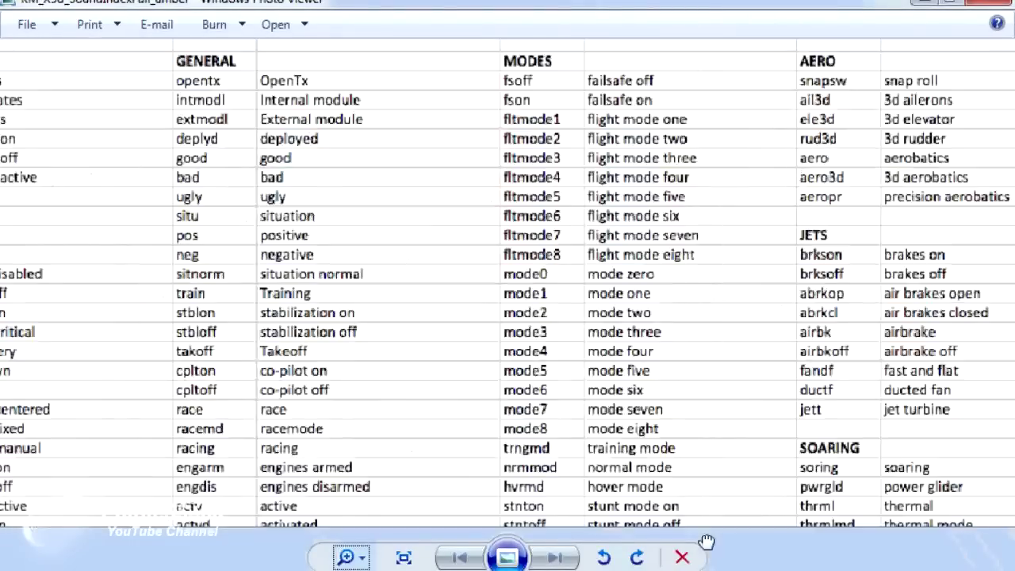
pyautogui.scroll(1, 736, 473)
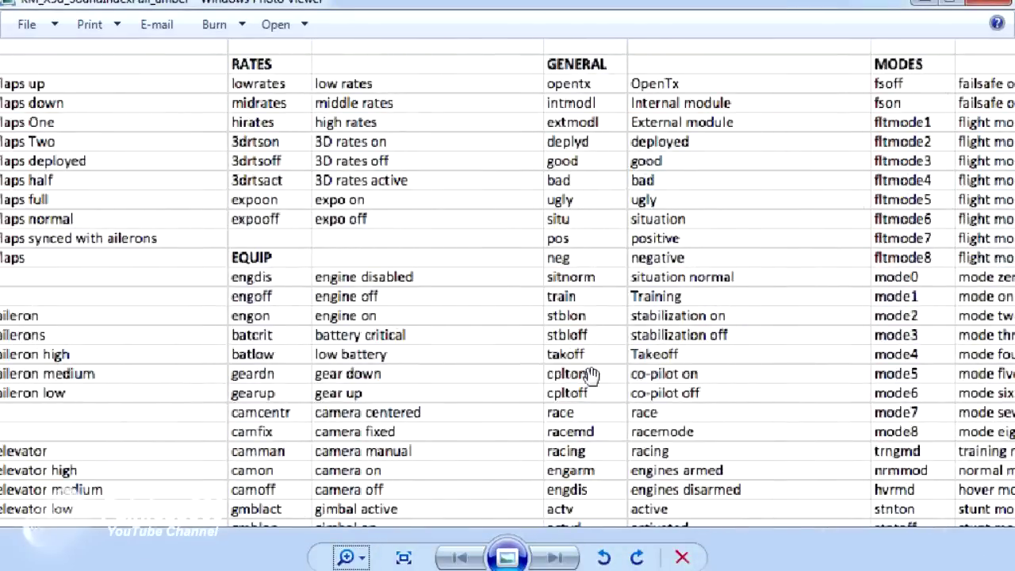
pyautogui.moveTo(606, 447); pyautogui.dragTo(716, 446)
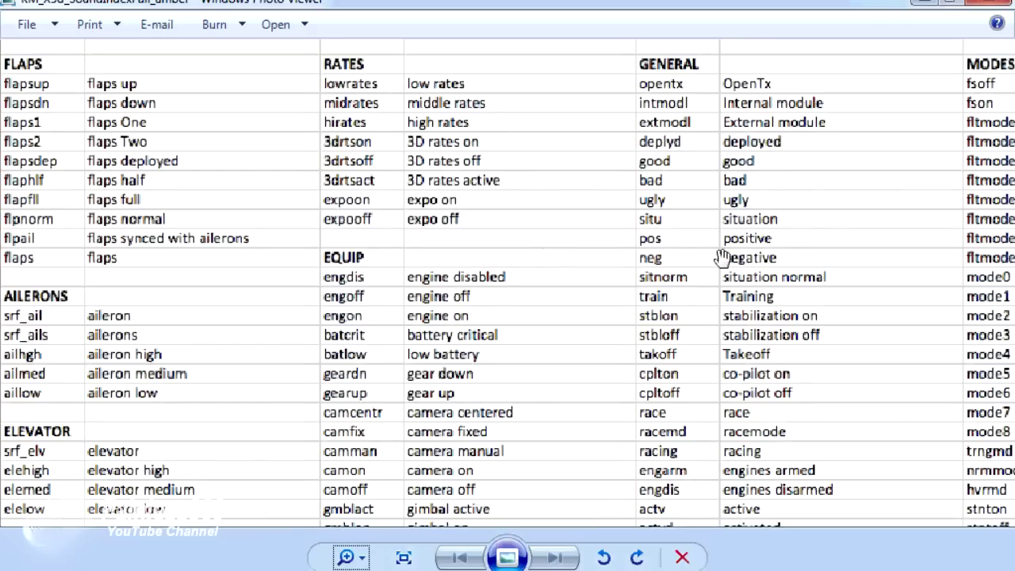
# Look through the modes, aero, FPV/autonomous, heli, common mixes and fun sound lists, and minimize the image viewer.
pyautogui.moveTo(698, 266); pyautogui.dragTo(404, 287)
pyautogui.moveTo(481, 290); pyautogui.dragTo(151, 451)
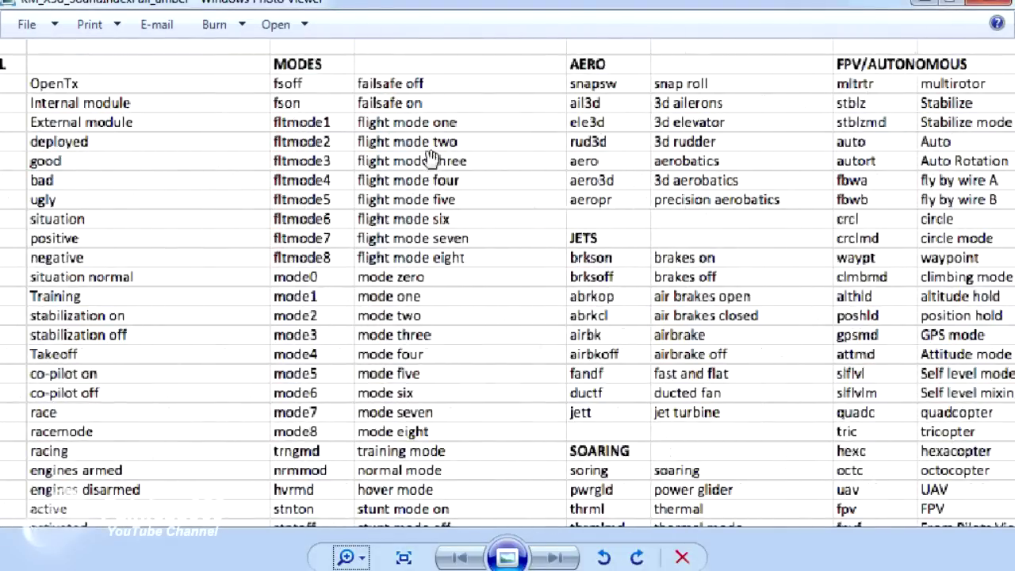
pyautogui.moveTo(545, 314); pyautogui.dragTo(238, 372)
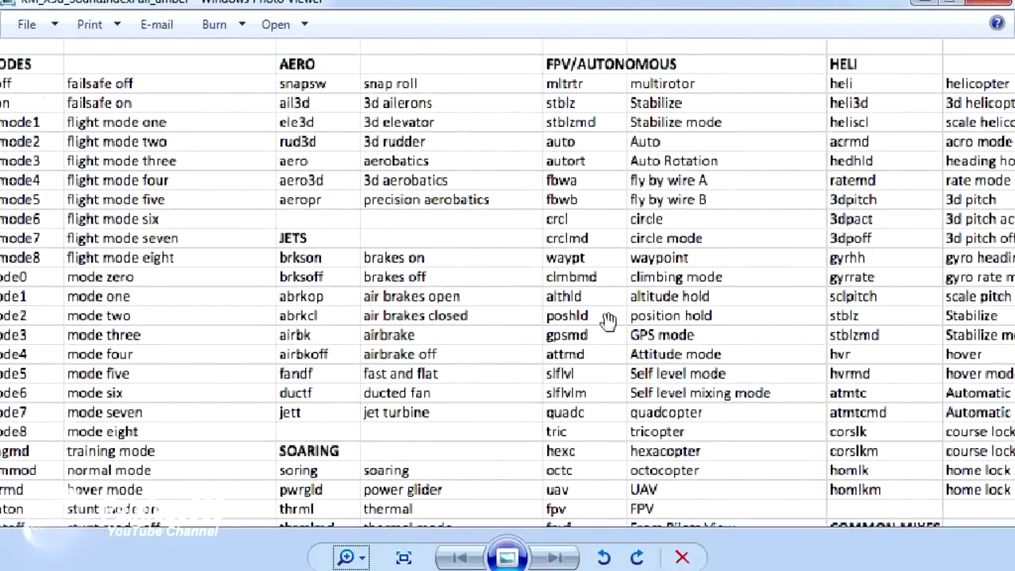
pyautogui.moveTo(607, 319); pyautogui.dragTo(390, 320)
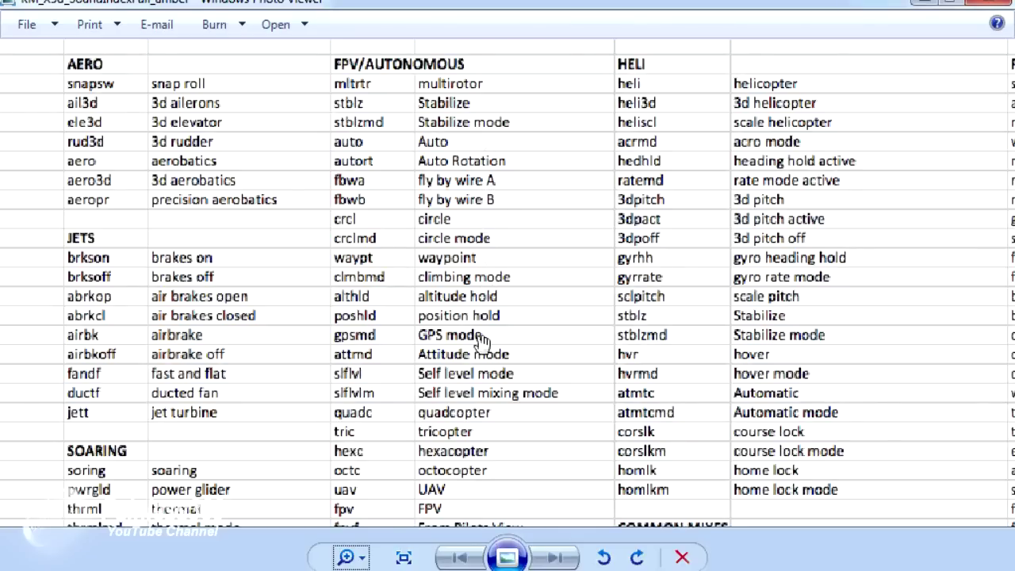
pyautogui.moveTo(502, 430); pyautogui.dragTo(511, 217)
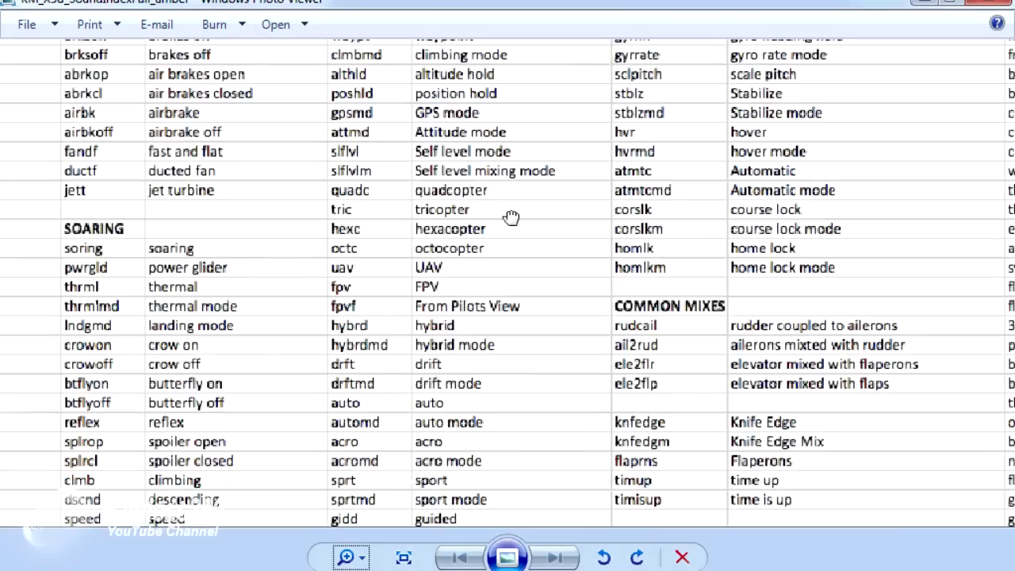
pyautogui.moveTo(519, 341); pyautogui.dragTo(471, 412)
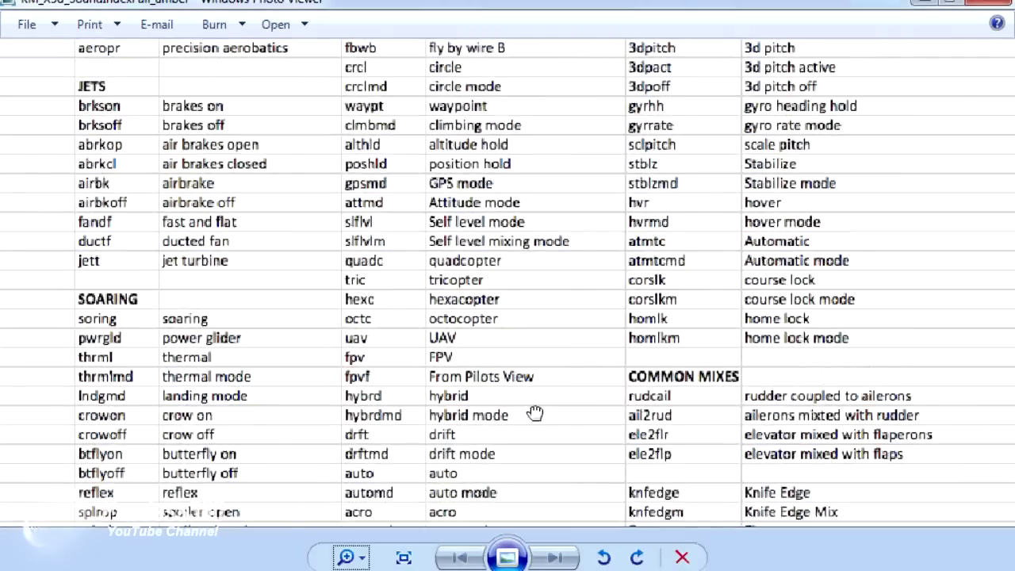
pyautogui.moveTo(698, 418); pyautogui.dragTo(300, 423)
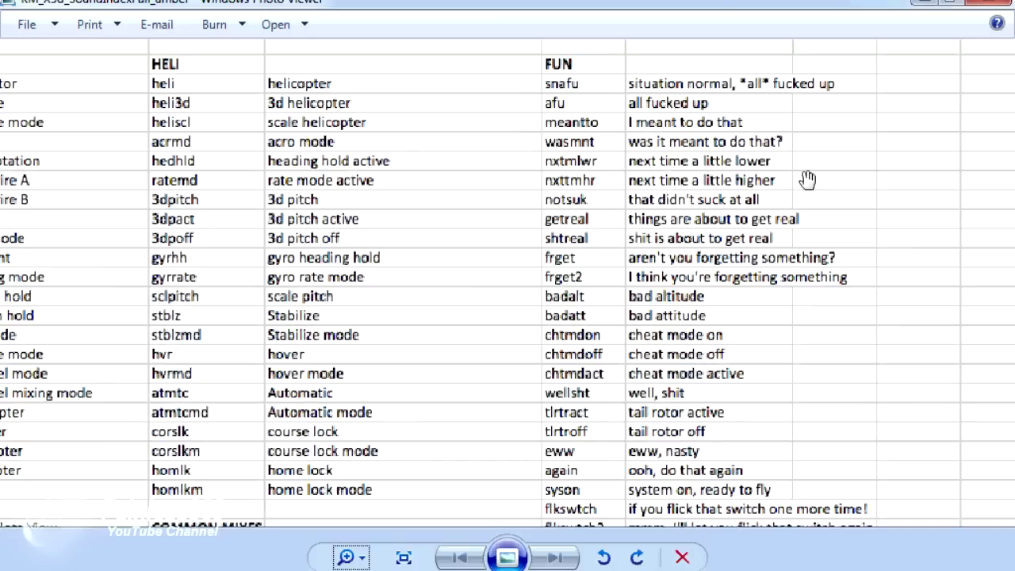
pyautogui.click(930, 3)
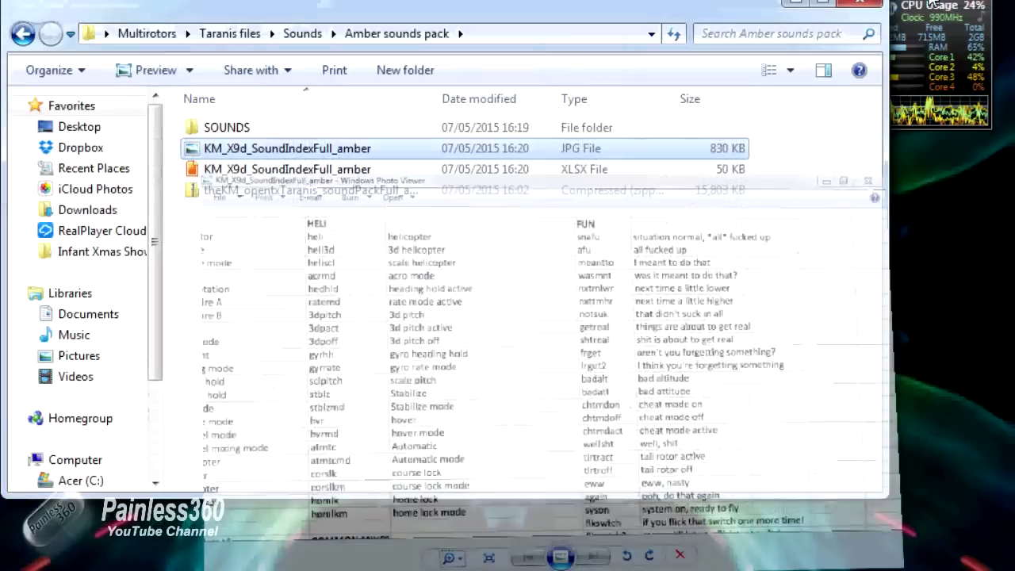
# Open SOUNDS > en > system in the Amber sounds pack and look through its sound files from first to last.
pyautogui.doubleClick(256, 135)
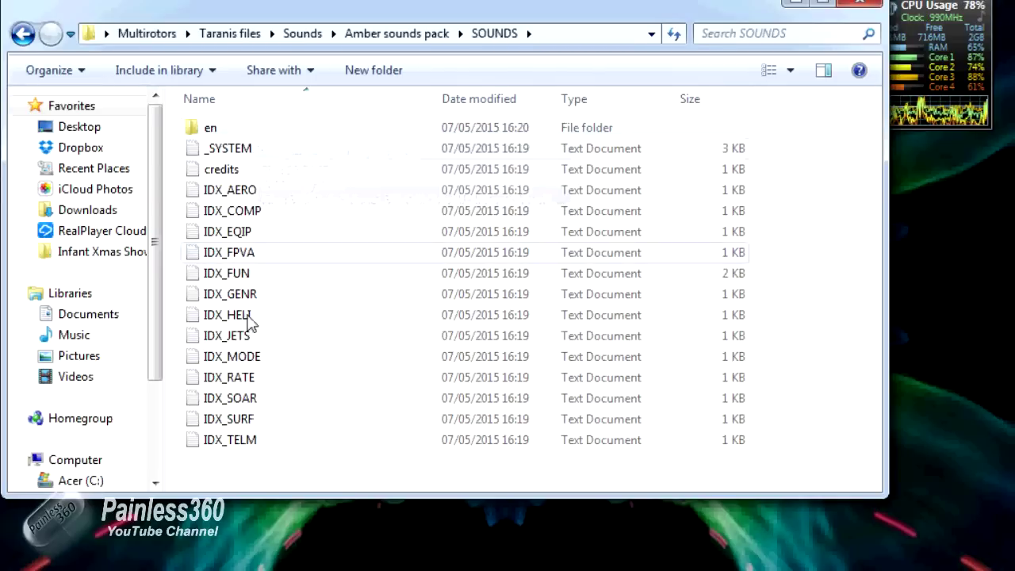
pyautogui.doubleClick(221, 131)
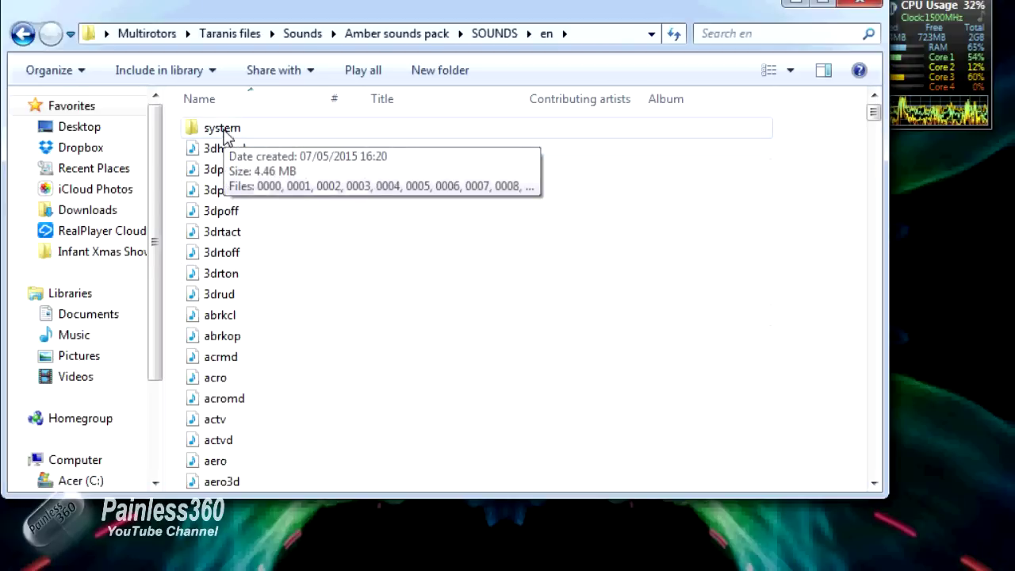
pyautogui.doubleClick(224, 133)
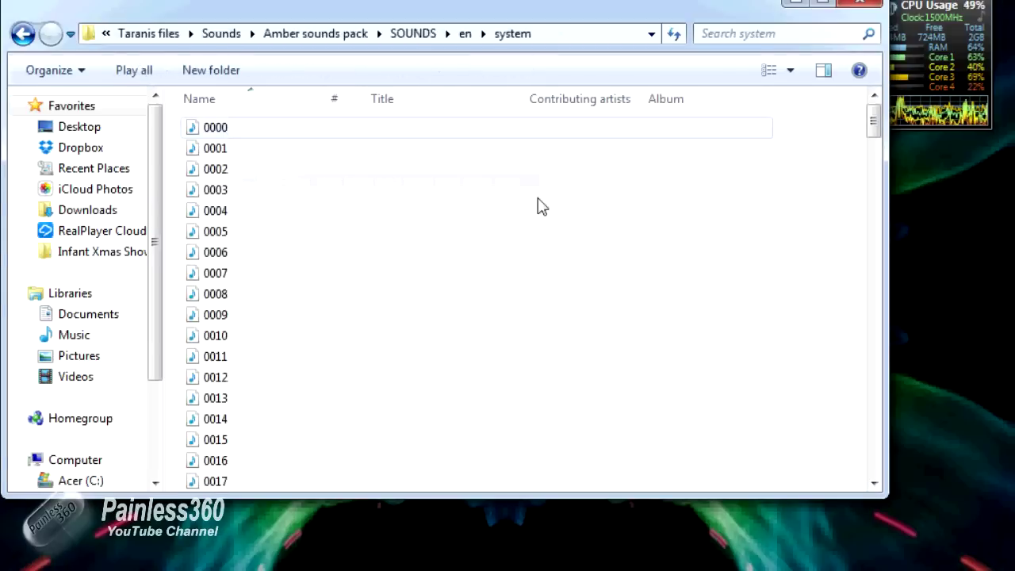
pyautogui.moveTo(873, 127); pyautogui.dragTo(877, 460)
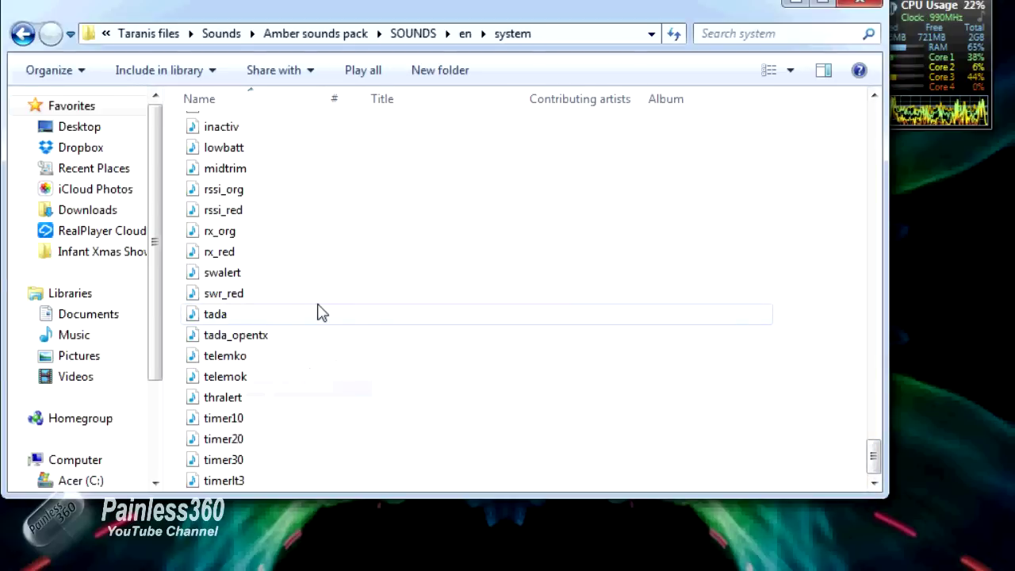
pyautogui.moveTo(874, 453); pyautogui.dragTo(885, 111)
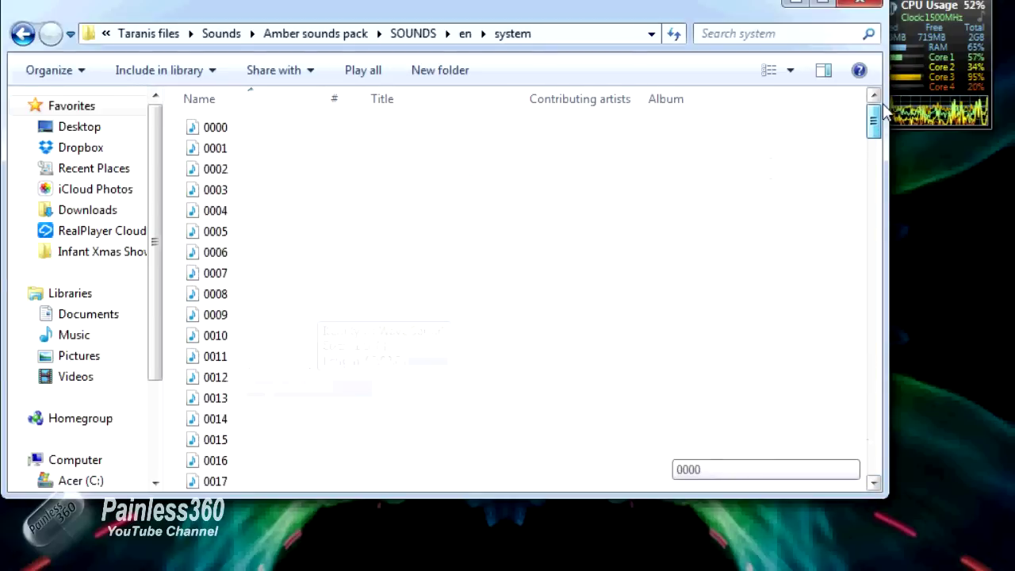
# Return to the Amber pack's SOUNDS folder, revisit its en folder, and go back up to Amber sounds pack.
pyautogui.click(24, 35)
pyautogui.click(23, 35)
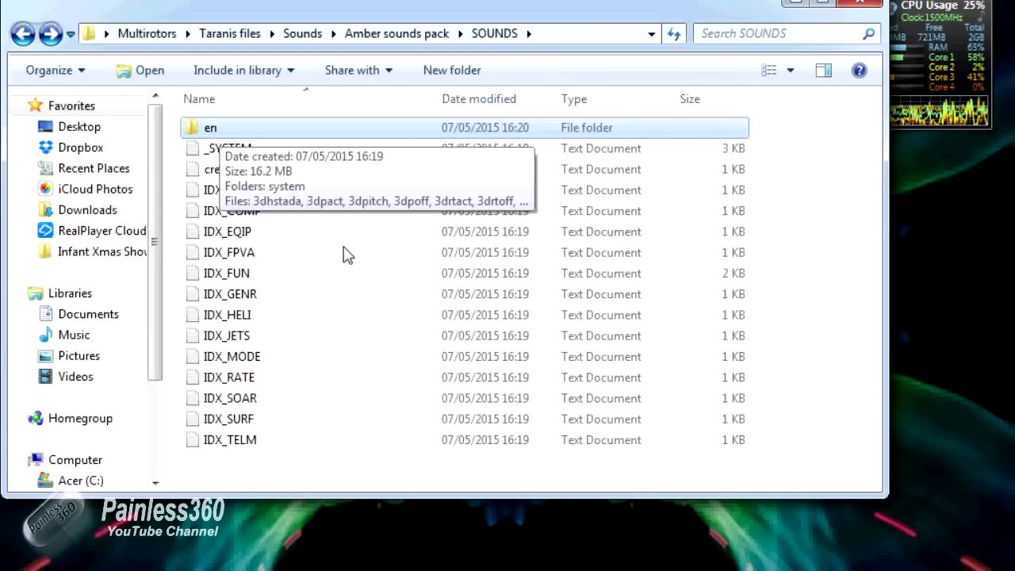
pyautogui.doubleClick(208, 129)
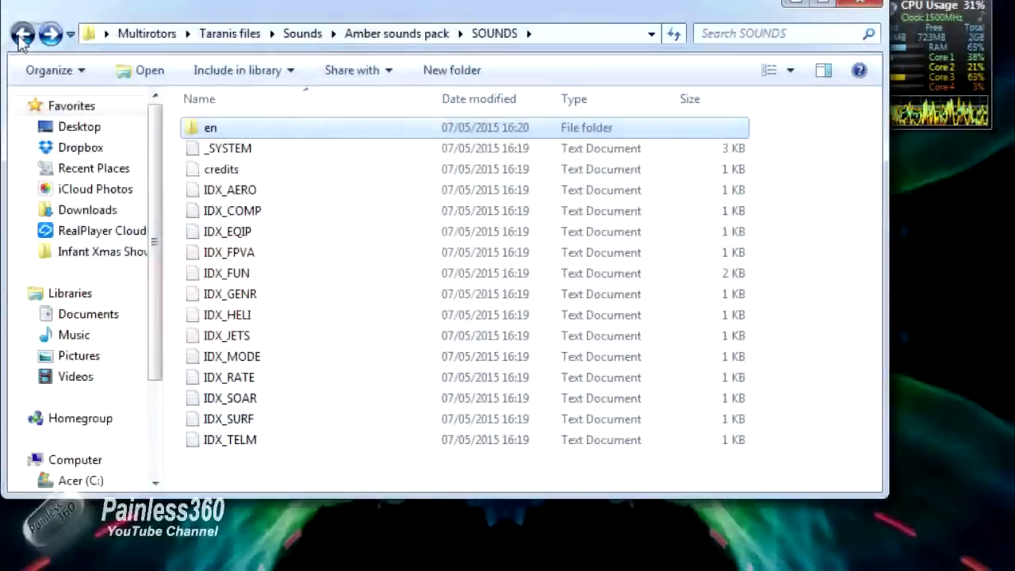
pyautogui.click(21, 36)
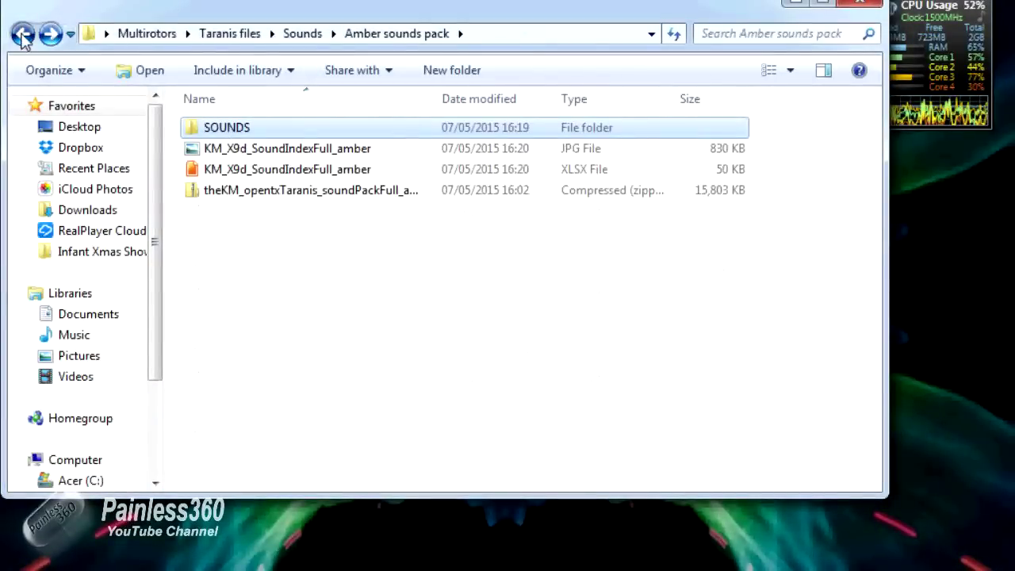
# Look through the sound files in Original Sounds from SD card > en, and leave the folder again.
pyautogui.click(22, 35)
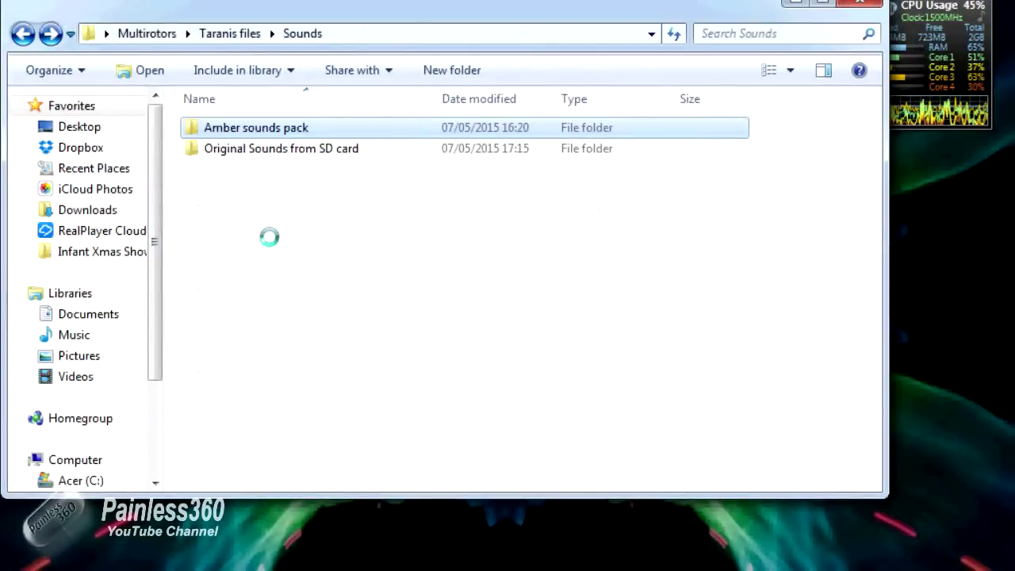
pyautogui.doubleClick(268, 155)
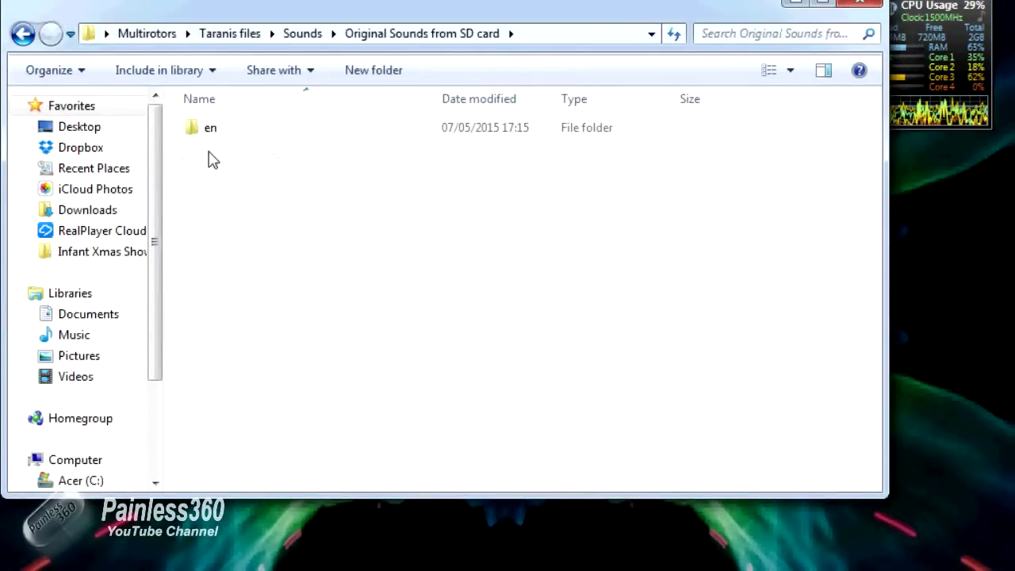
pyautogui.doubleClick(211, 130)
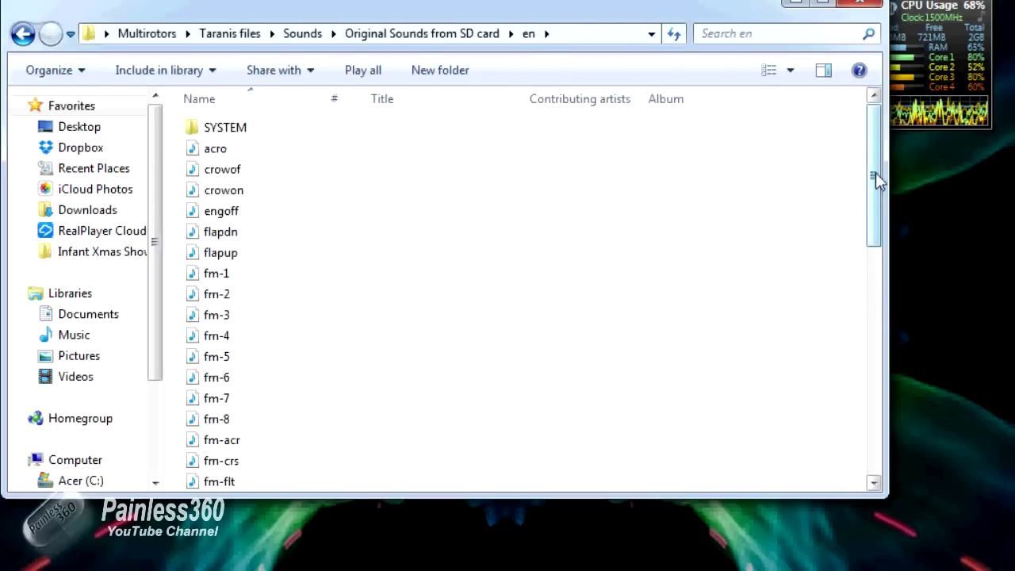
pyautogui.moveTo(875, 181); pyautogui.dragTo(874, 158)
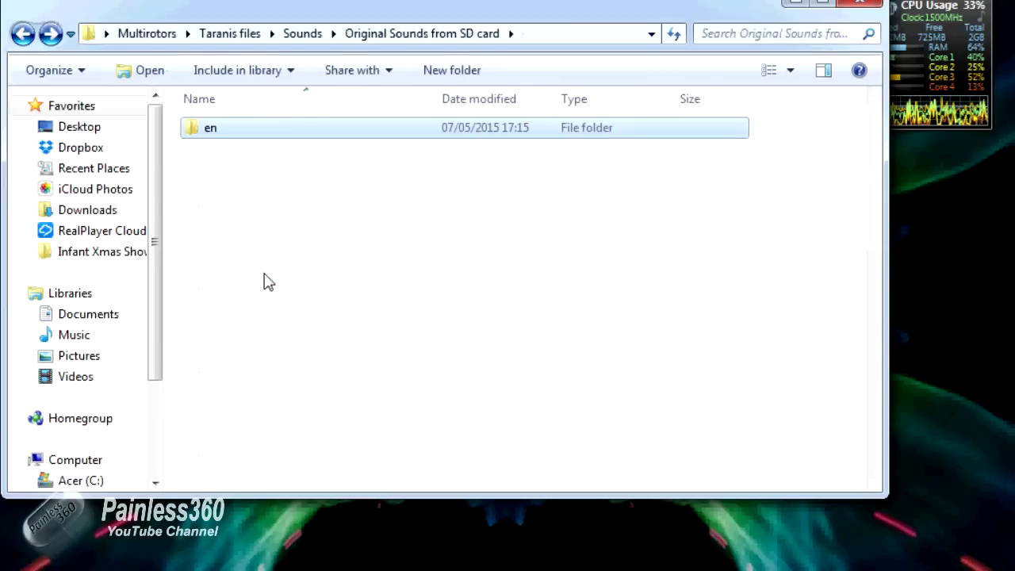
pyautogui.press('BackSpace')
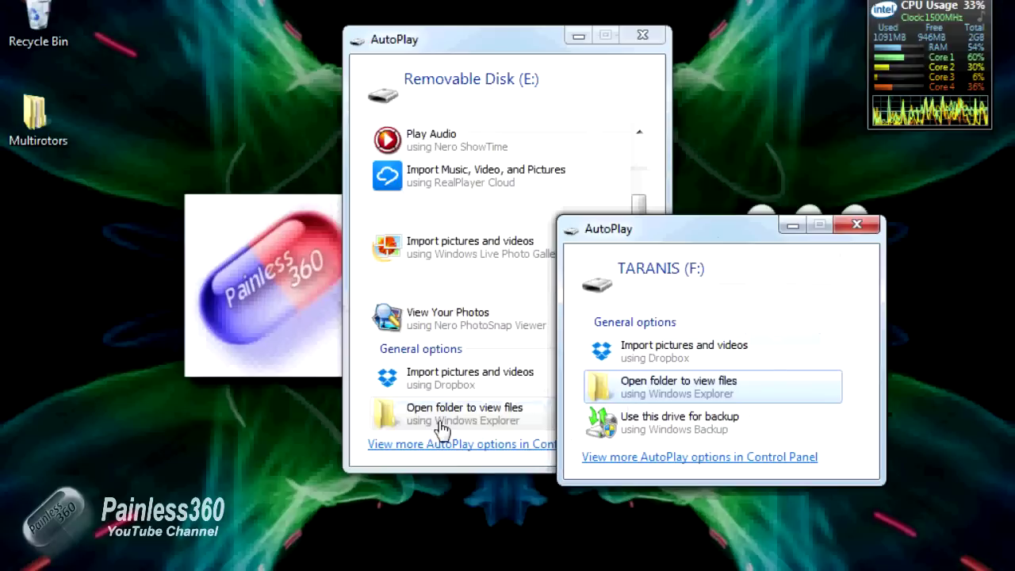
# Dismiss the AutoPlay prompt for TARANIS (F:), view the files of Removable Disk (E:), and reposition its window.
pyautogui.click(855, 226)
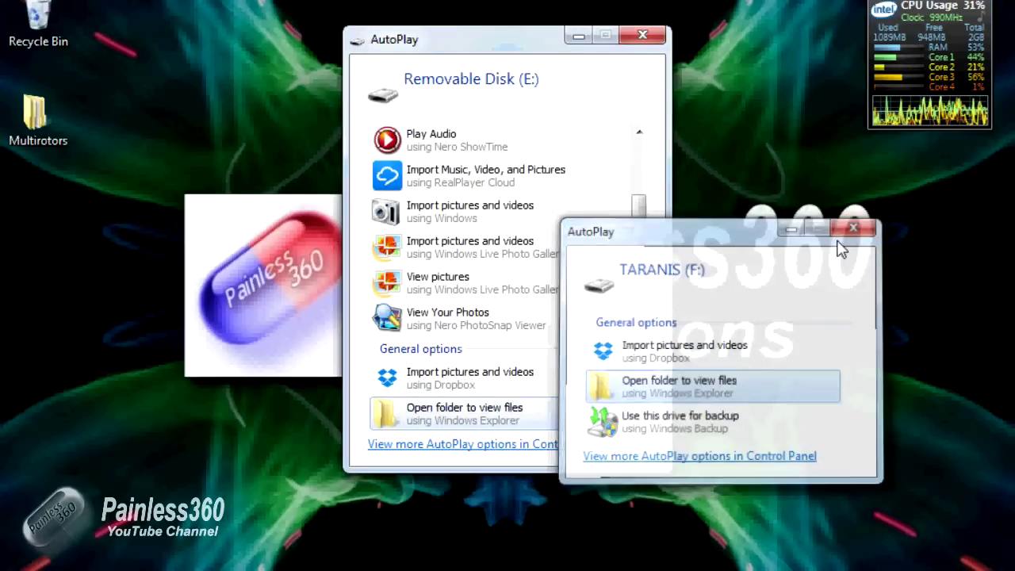
pyautogui.click(470, 414)
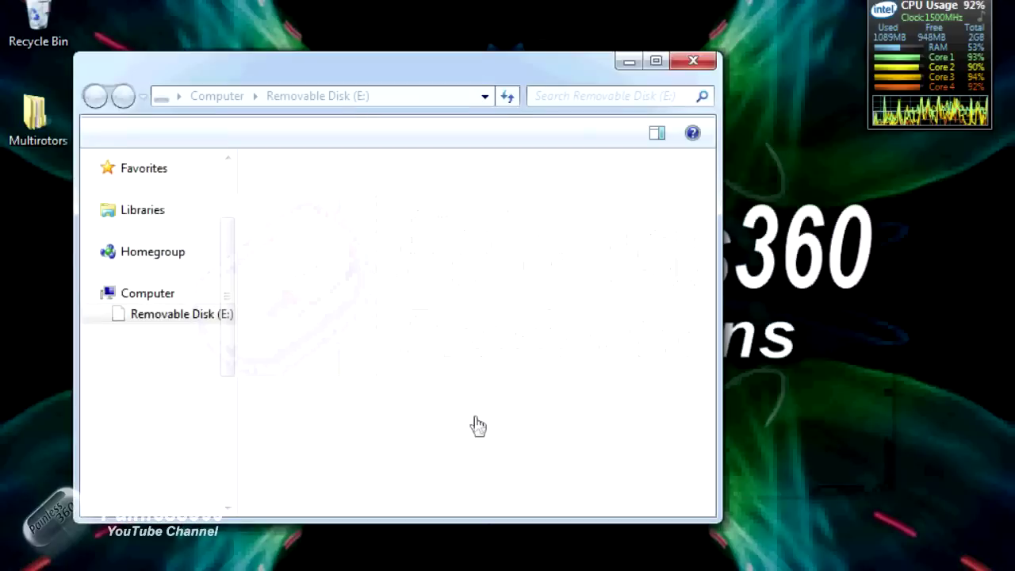
pyautogui.moveTo(449, 65); pyautogui.dragTo(559, 62)
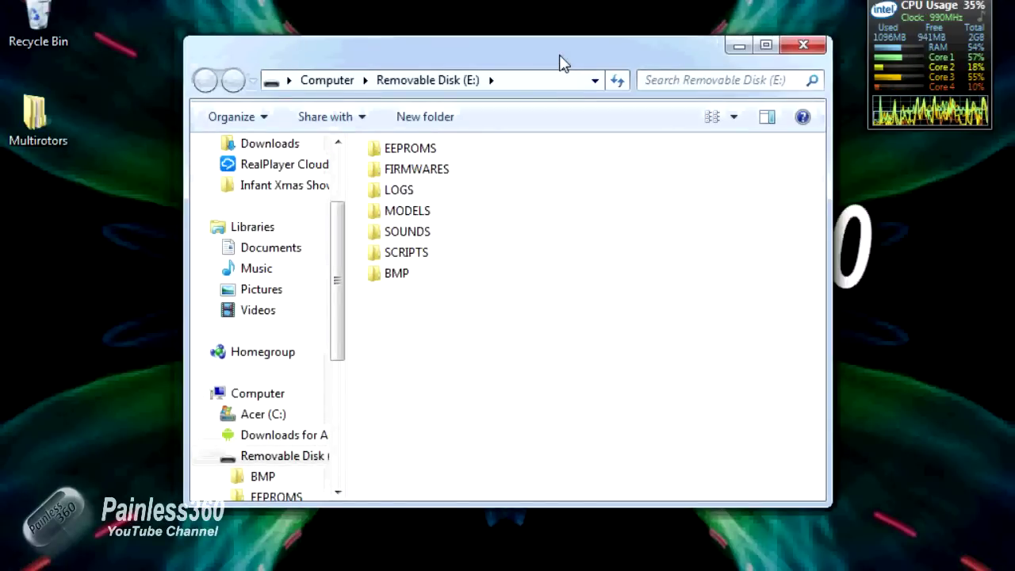
# Look over the folders on Removable Disk (E:), open SOUNDS, and adjust the window to show its whole file list.
pyautogui.click(418, 152)
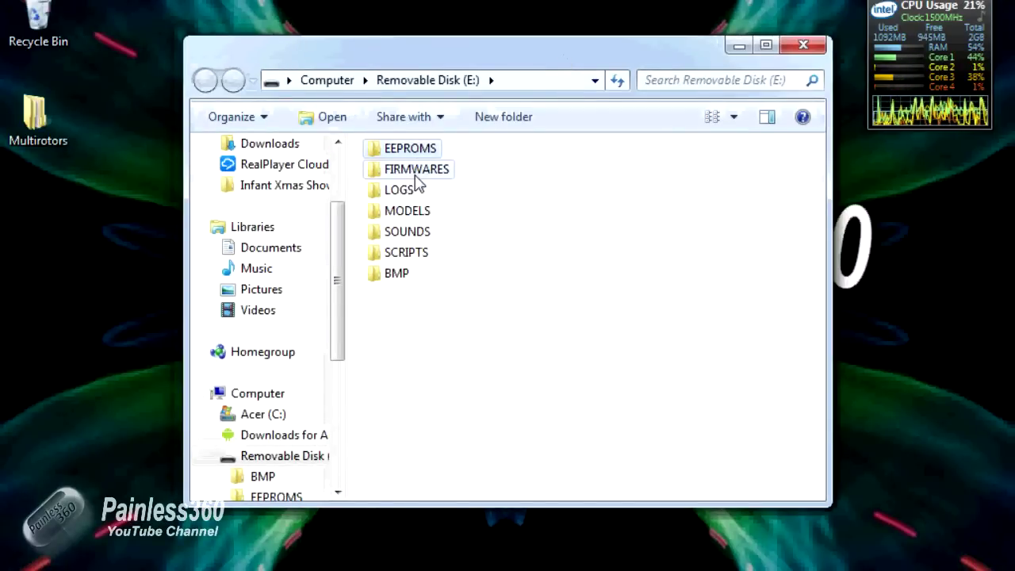
pyautogui.click(415, 211)
pyautogui.click(406, 254)
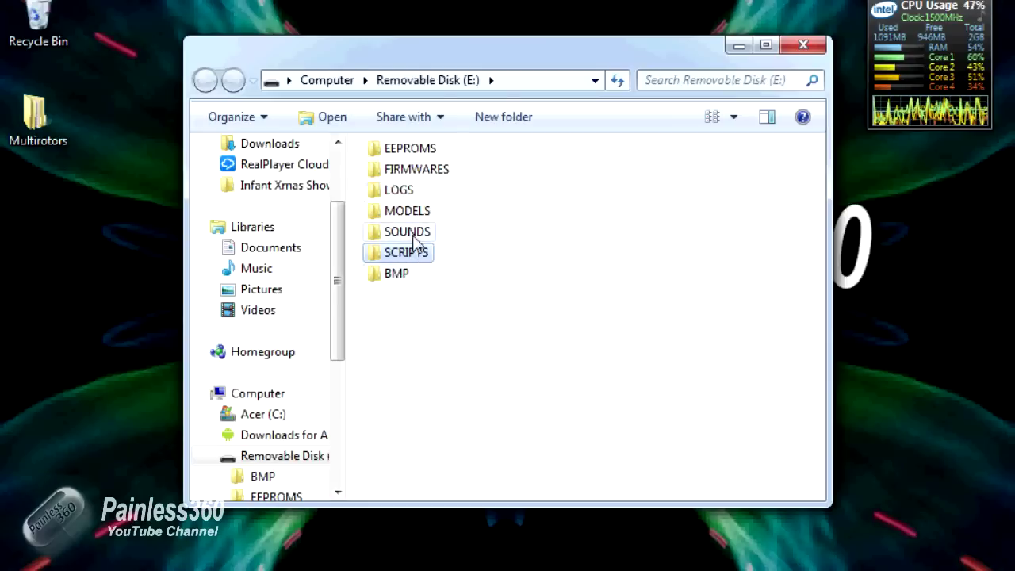
pyautogui.doubleClick(407, 231)
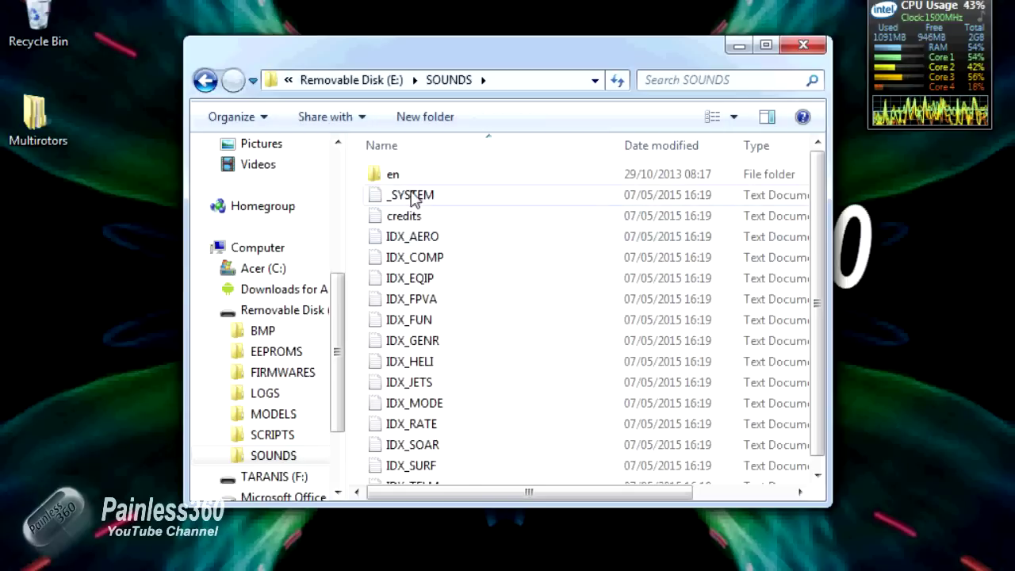
pyautogui.moveTo(821, 507); pyautogui.dragTo(912, 558)
pyautogui.moveTo(643, 59); pyautogui.dragTo(584, 35)
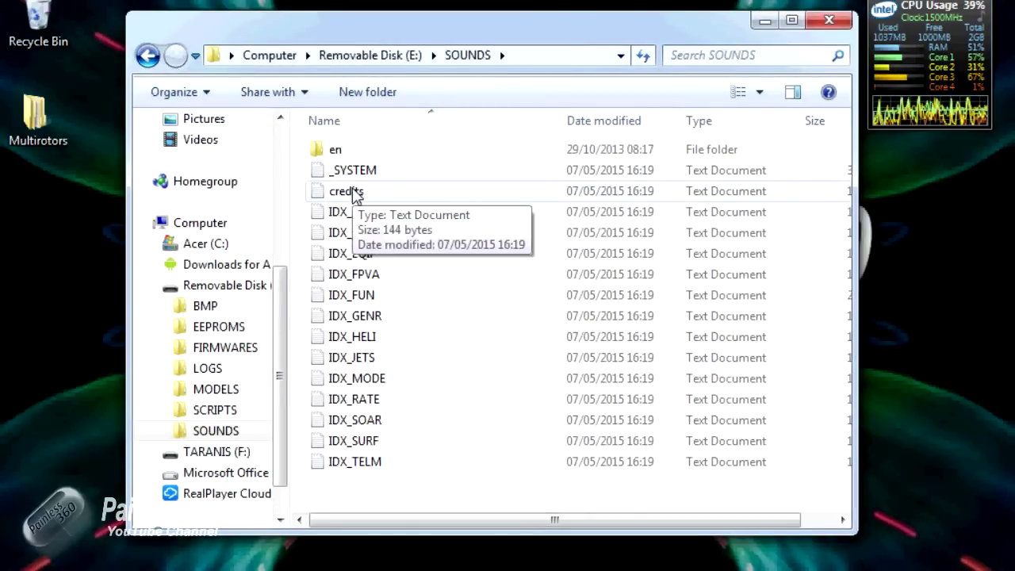
# Bring up the Amber sounds pack window, open its SOUNDS folder, and arrange it beside the Removable Disk (E:) window.
pyautogui.moveTo(626, 565)
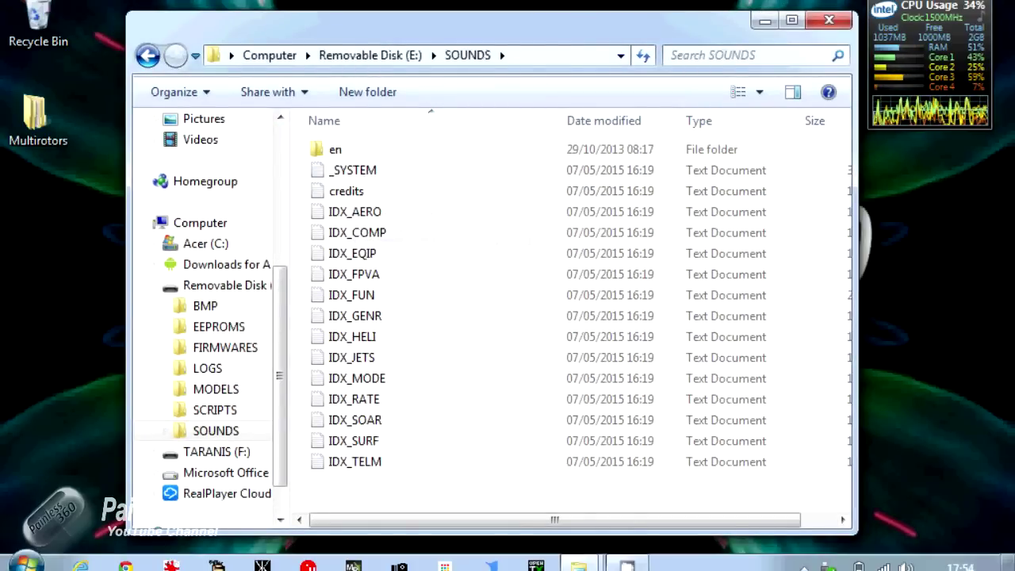
pyautogui.moveTo(579, 565)
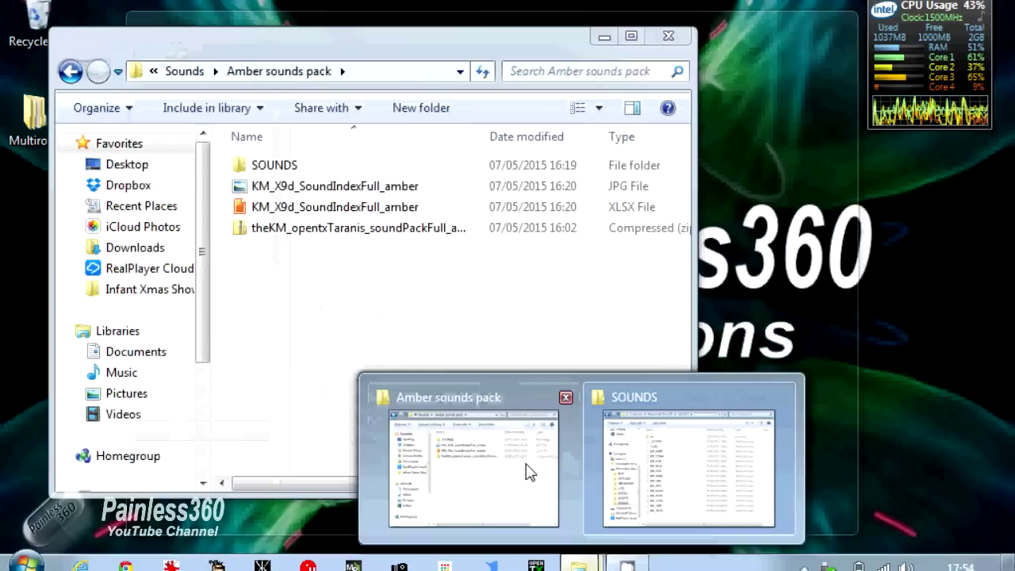
pyautogui.click(530, 471)
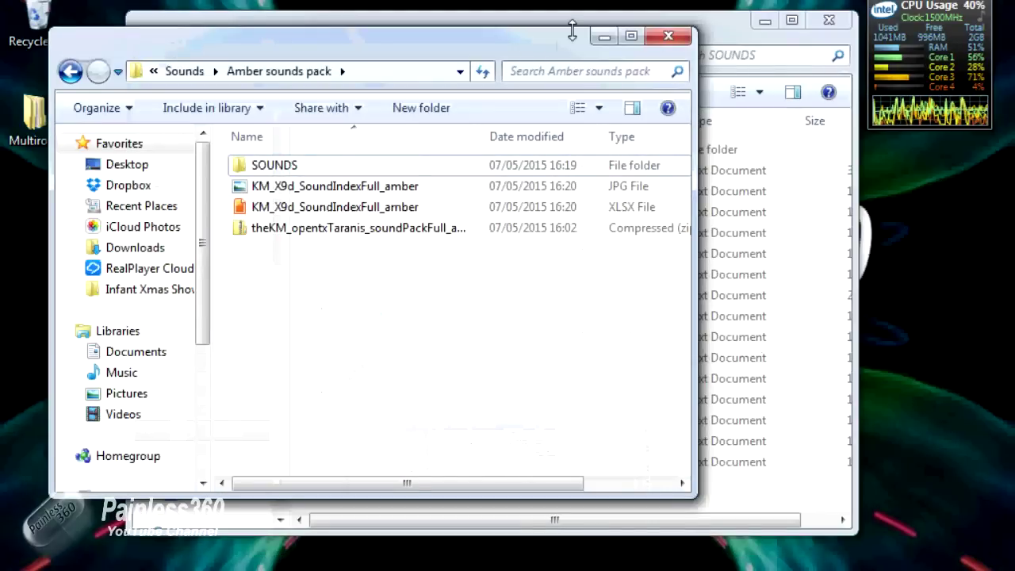
pyautogui.moveTo(572, 30); pyautogui.dragTo(542, 3)
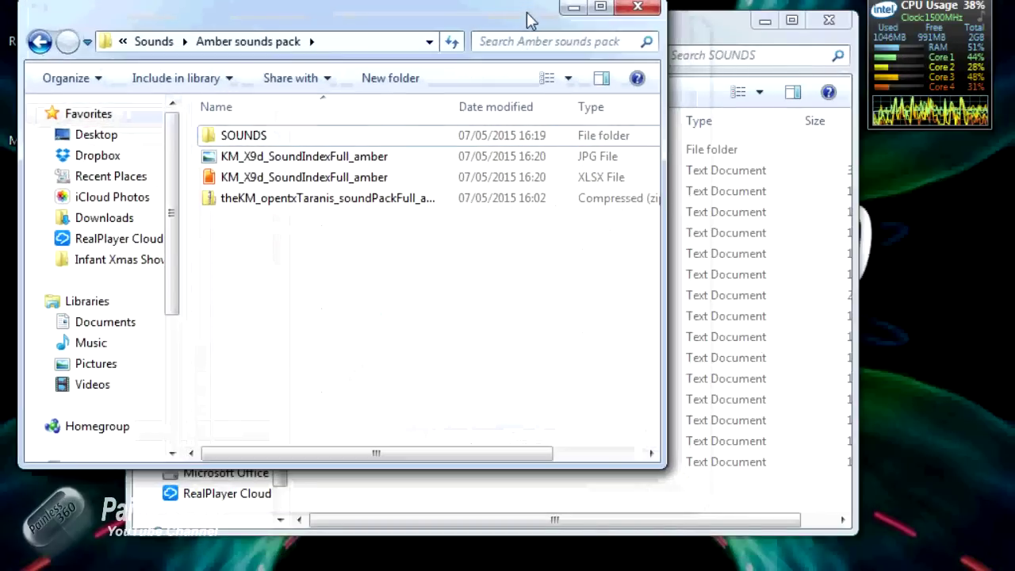
pyautogui.doubleClick(253, 138)
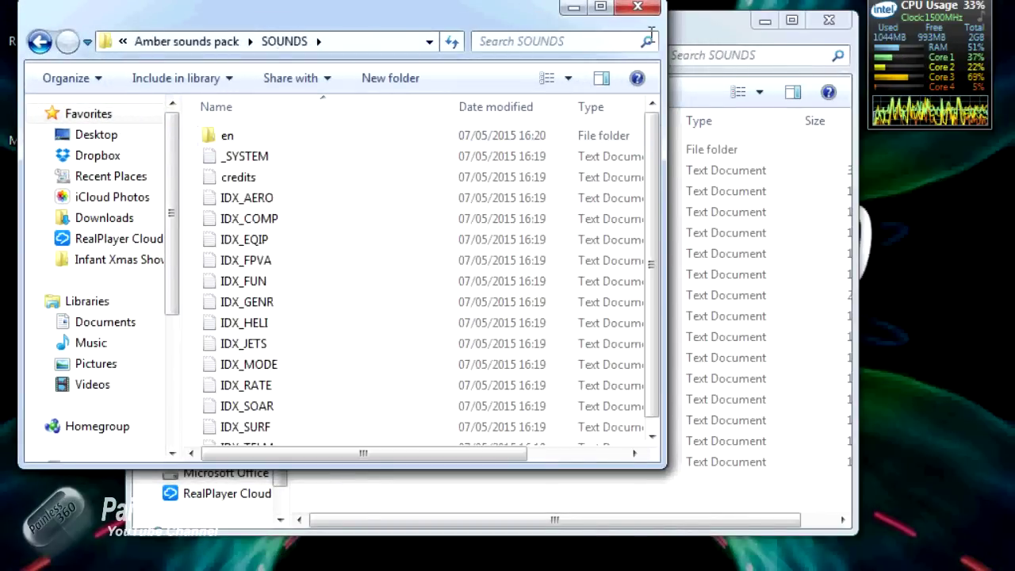
pyautogui.moveTo(709, 41); pyautogui.dragTo(873, 68)
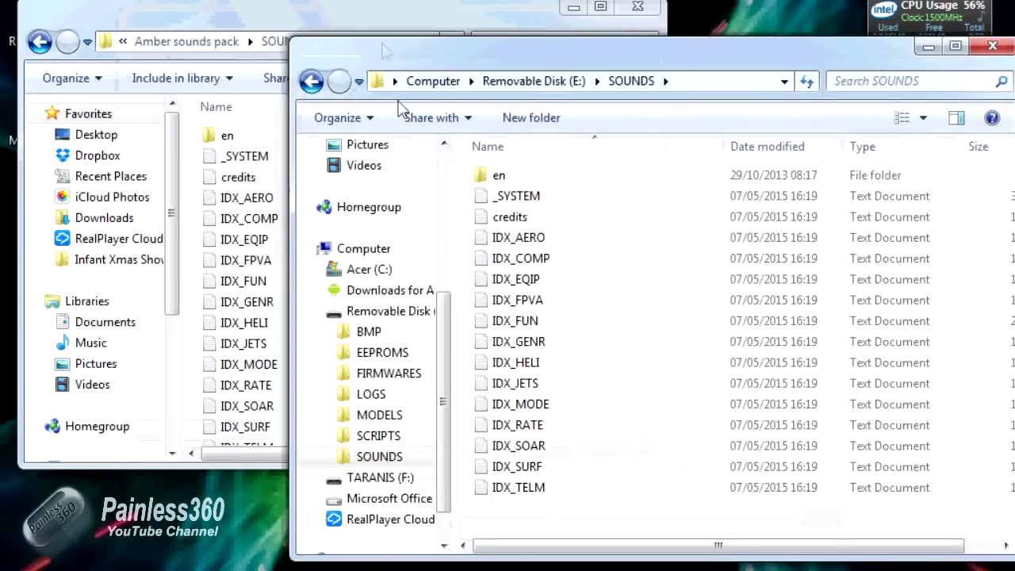
# Select everything in the Amber pack's SOUNDS folder and bring the Removable Disk (E:) SOUNDS window to the front.
pyautogui.click(386, 28)
pyautogui.hotkey('ctrl', 'a')
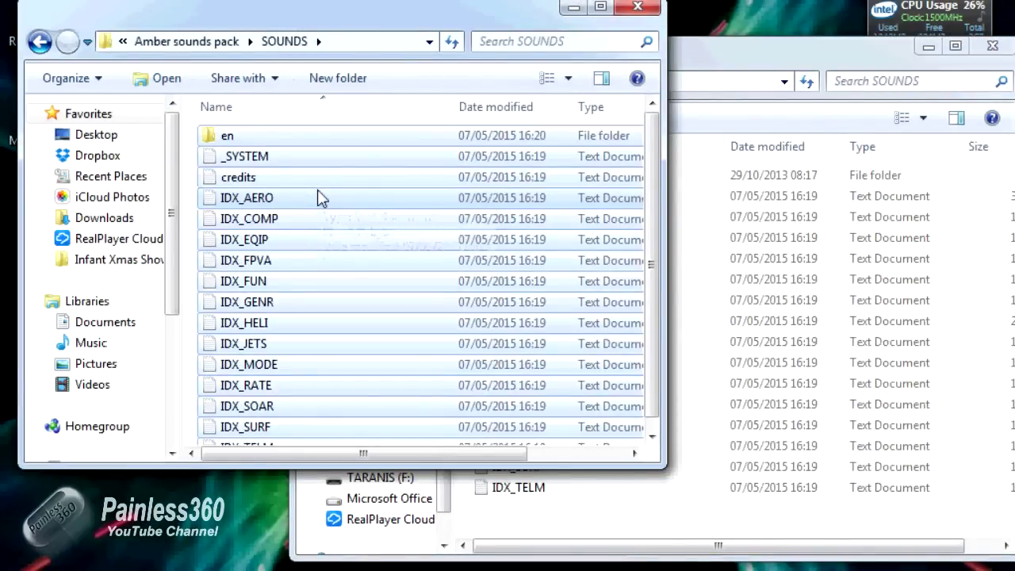
pyautogui.click(737, 59)
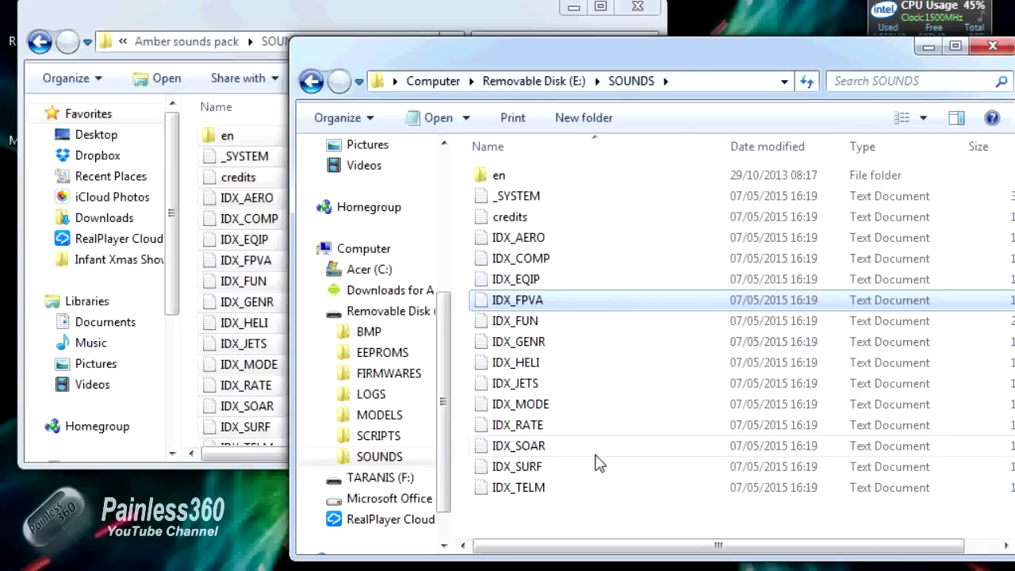
pyautogui.moveTo(599, 464)
pyautogui.moveTo(710, 56); pyautogui.dragTo(680, 56)
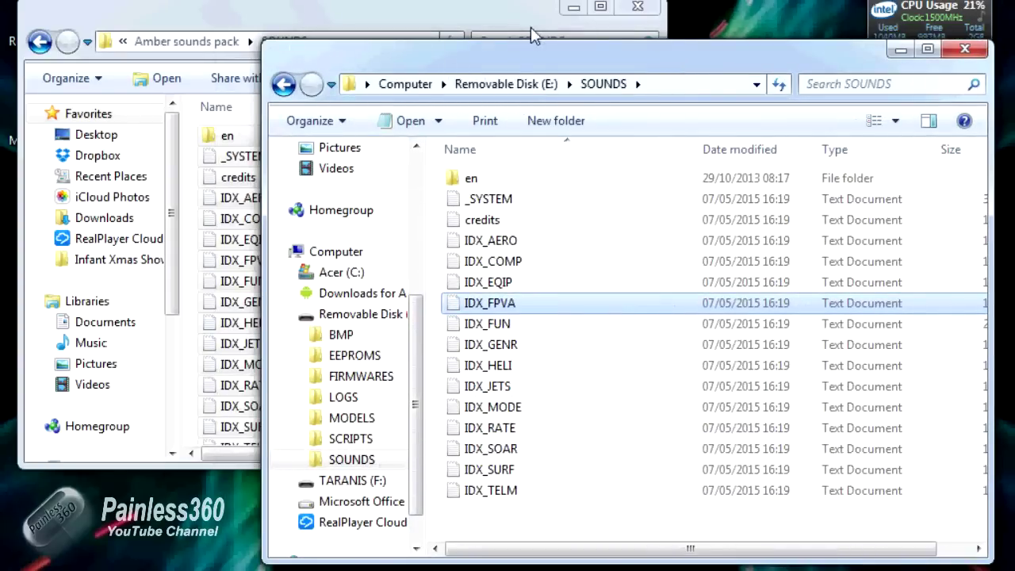
pyautogui.click(524, 23)
pyautogui.hotkey('ctrl', 'a')
pyautogui.click(707, 60)
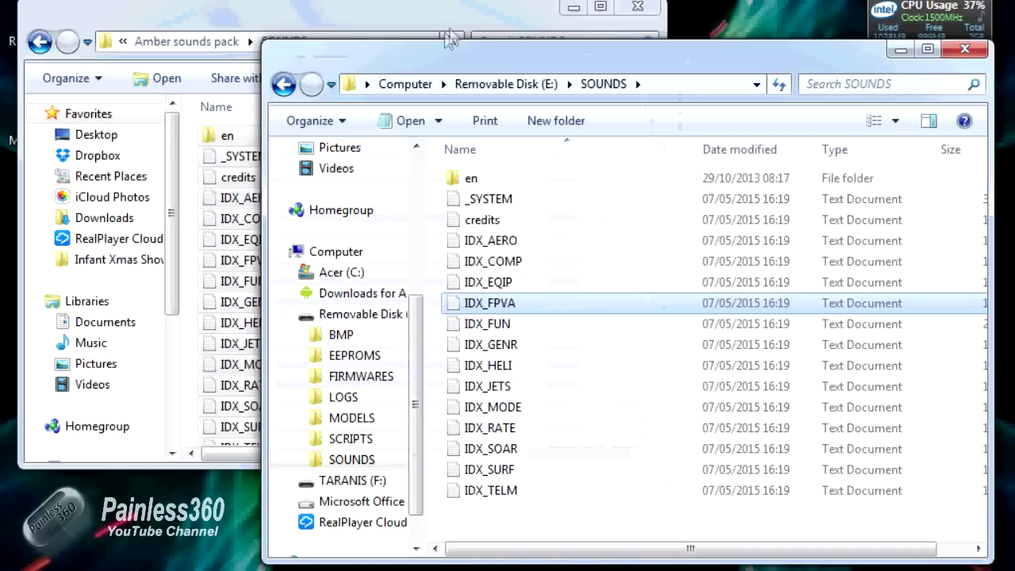
# In the Amber pack's window, go back up to Sounds and open Original Sounds from SD card > en.
pyautogui.click(480, 20)
pyautogui.click(40, 44)
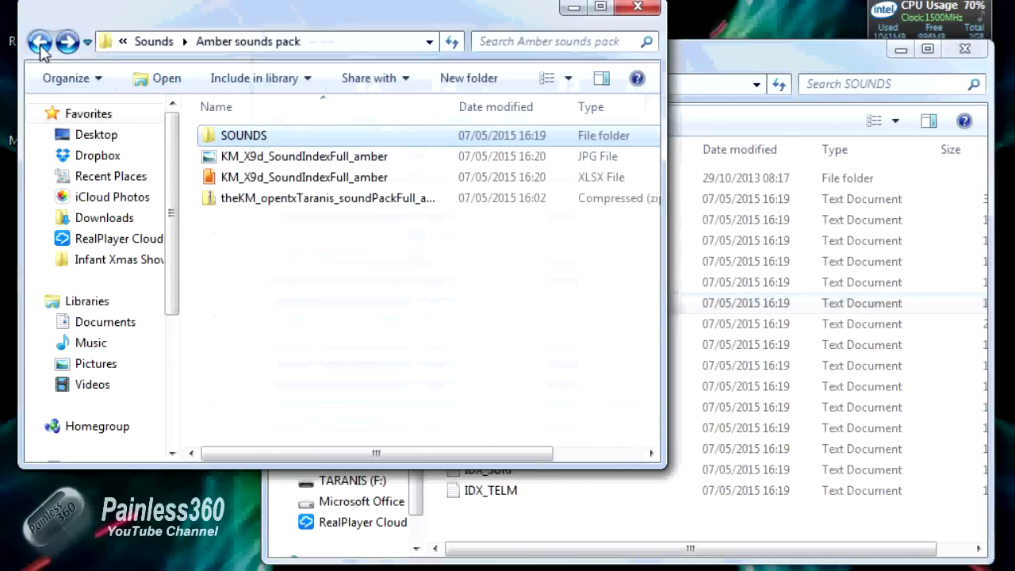
pyautogui.click(40, 44)
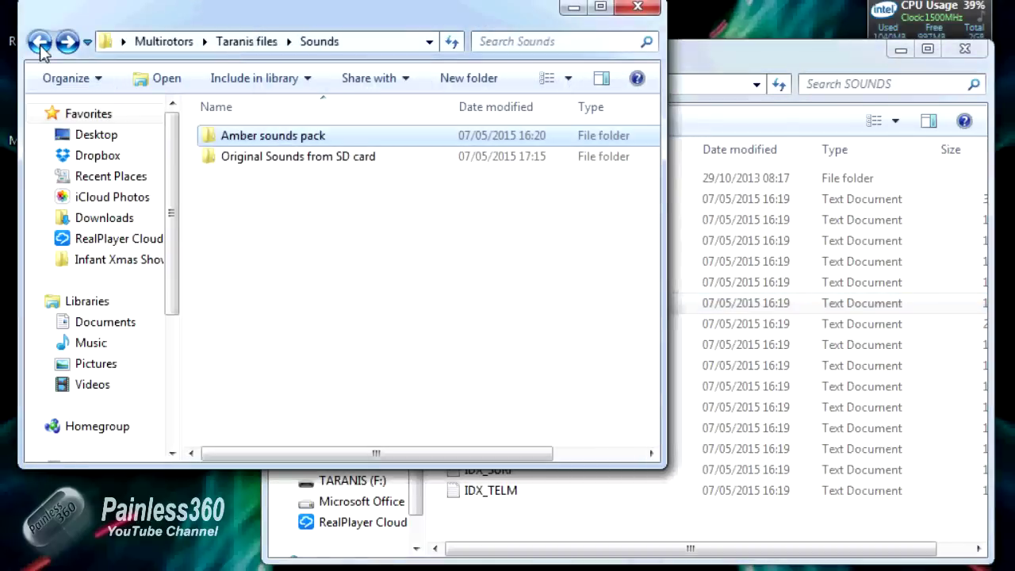
pyautogui.click(315, 165)
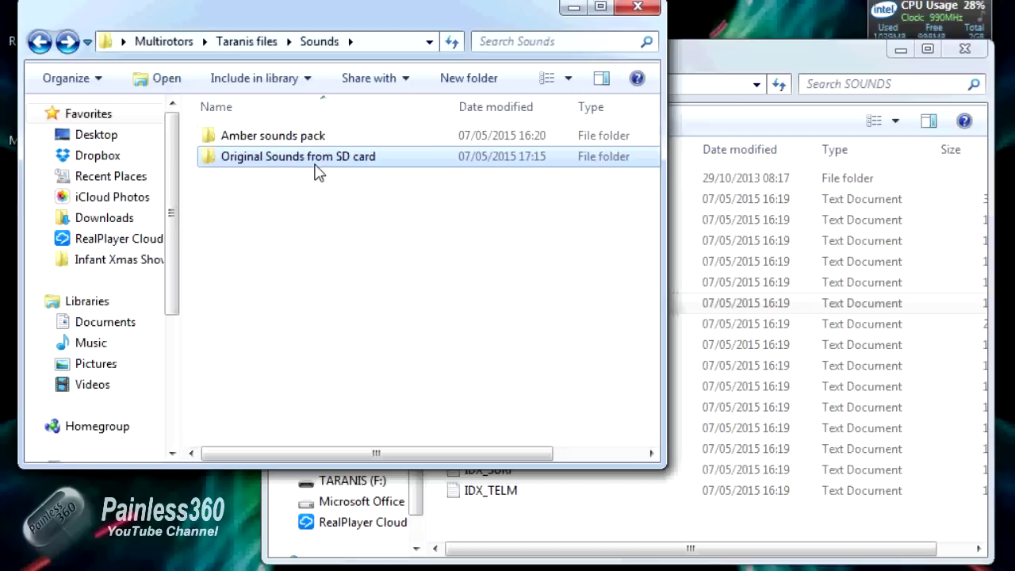
pyautogui.doubleClick(316, 163)
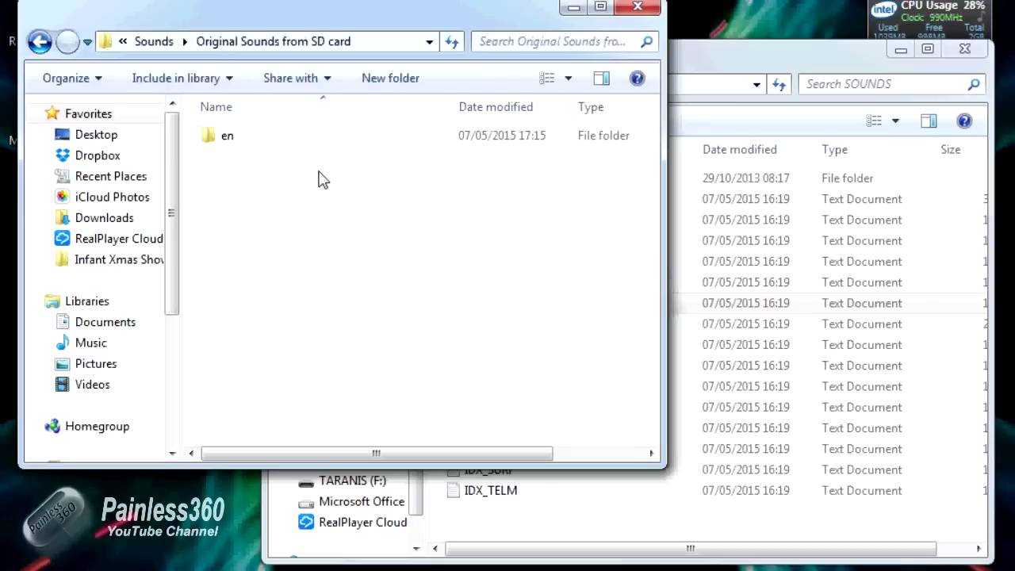
pyautogui.doubleClick(219, 147)
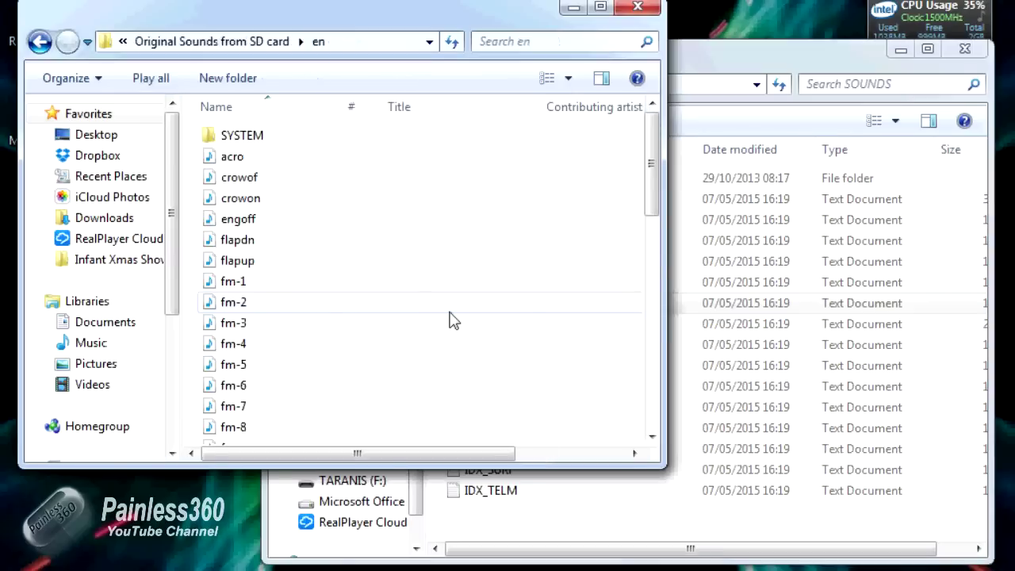
# Close the original sounds window and open the en folder inside SOUNDS on Removable Disk (E:).
pyautogui.click(636, 10)
pyautogui.moveTo(764, 68); pyautogui.dragTo(687, 57)
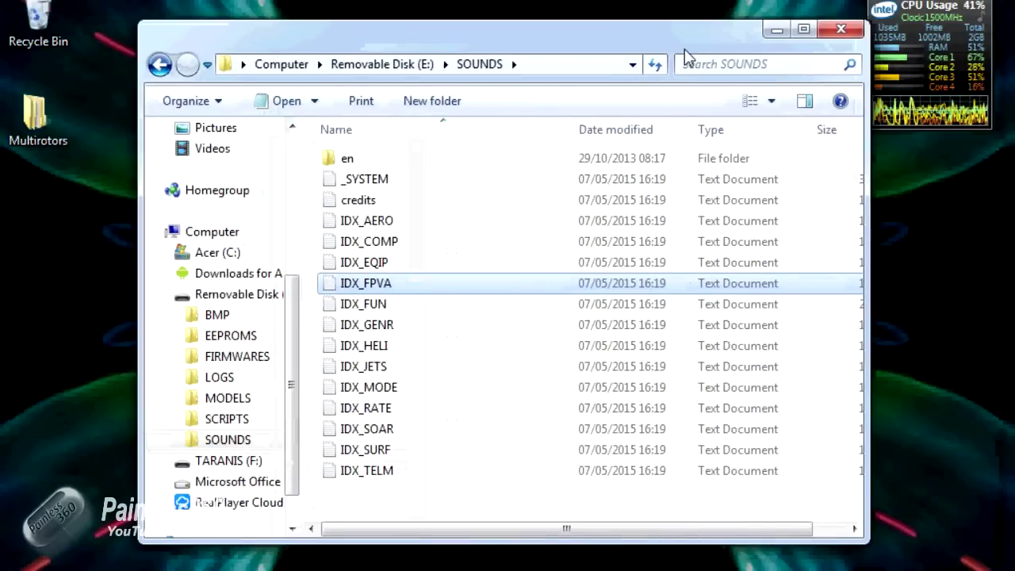
pyautogui.doubleClick(346, 160)
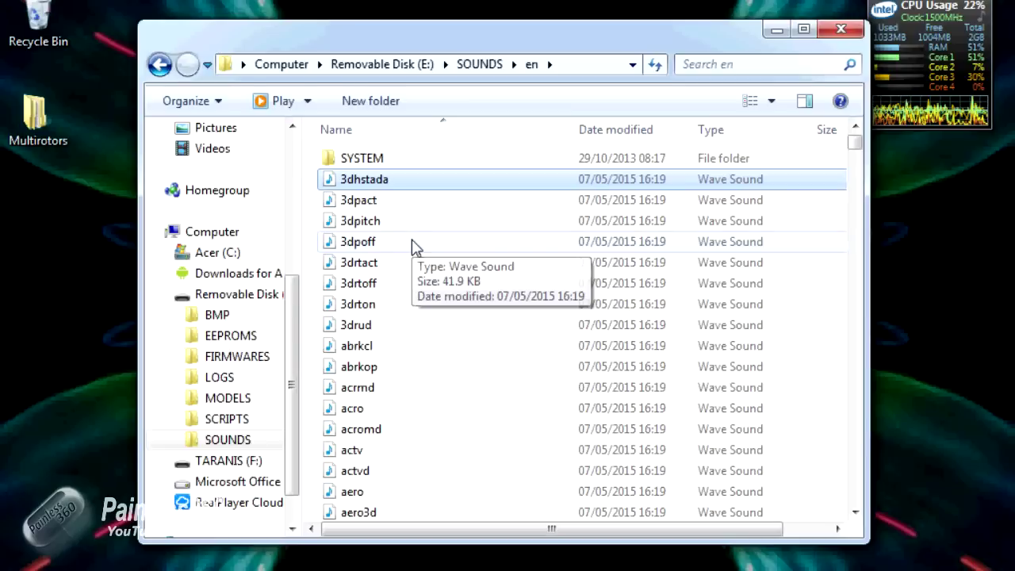
# Examine the general and detailed properties of the 3dpoff sound file, including its file type, and close them.
pyautogui.click(389, 245)
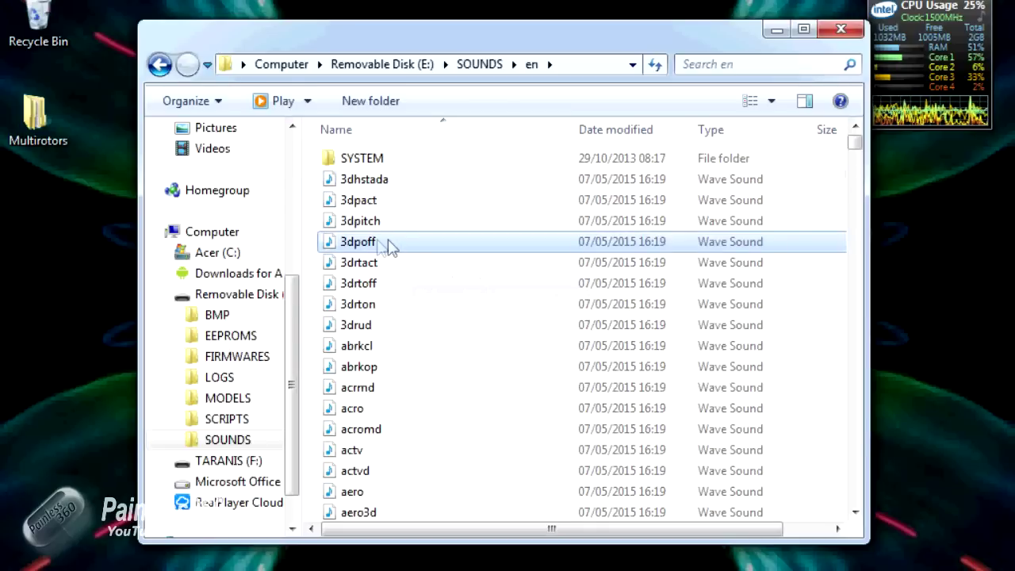
pyautogui.rightClick(367, 243)
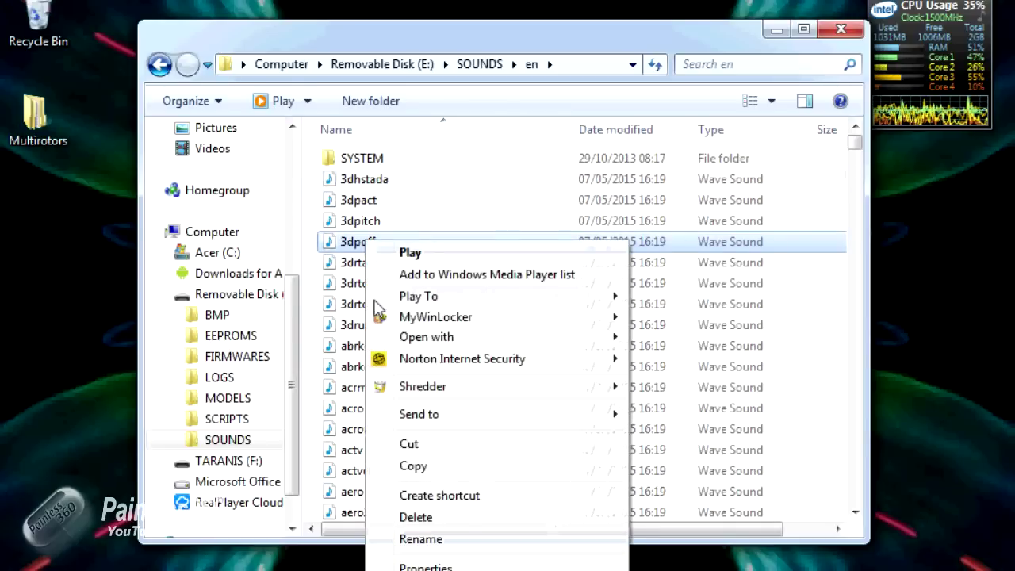
pyautogui.click(428, 566)
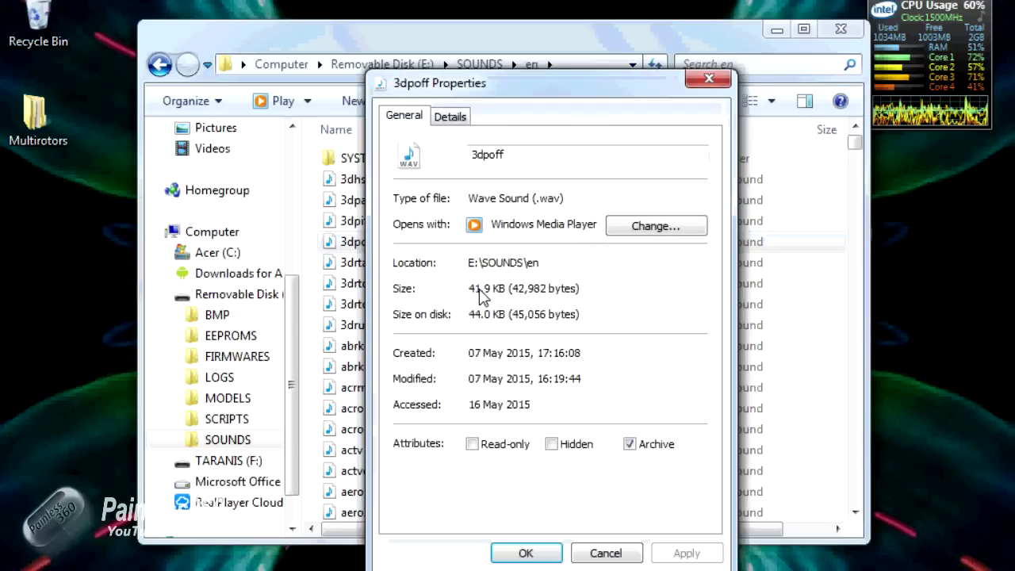
pyautogui.click(454, 124)
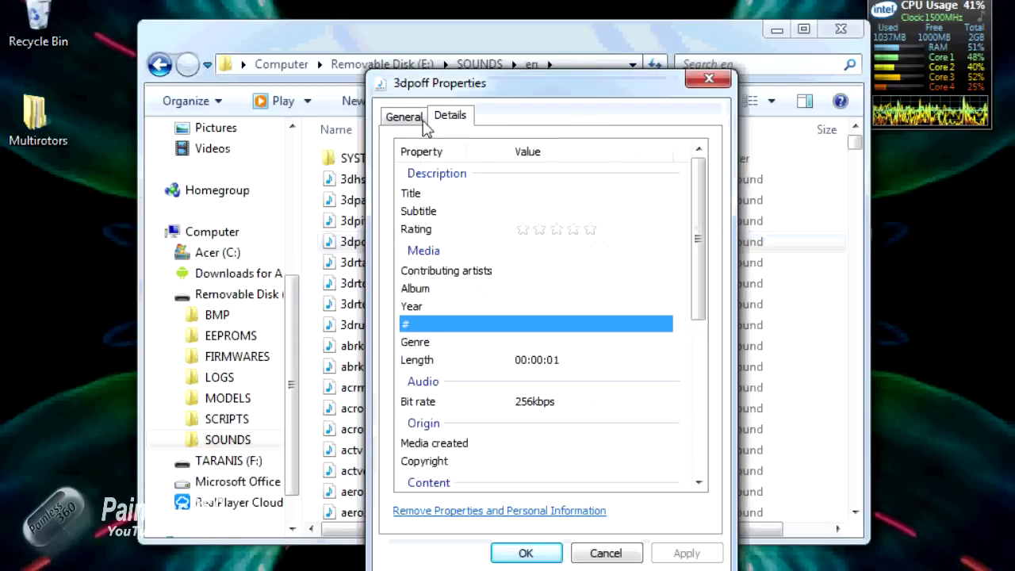
pyautogui.click(422, 121)
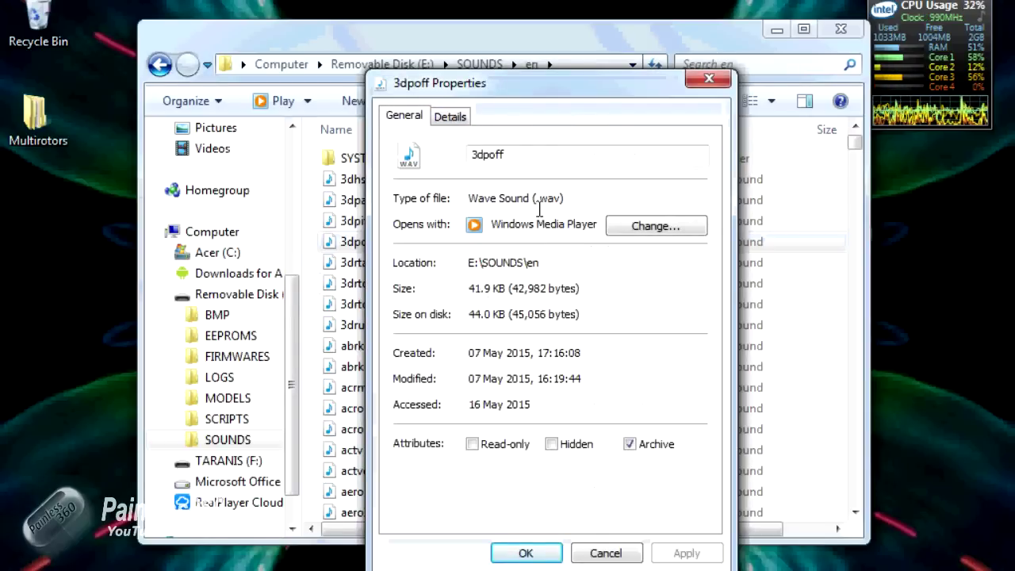
pyautogui.click(709, 82)
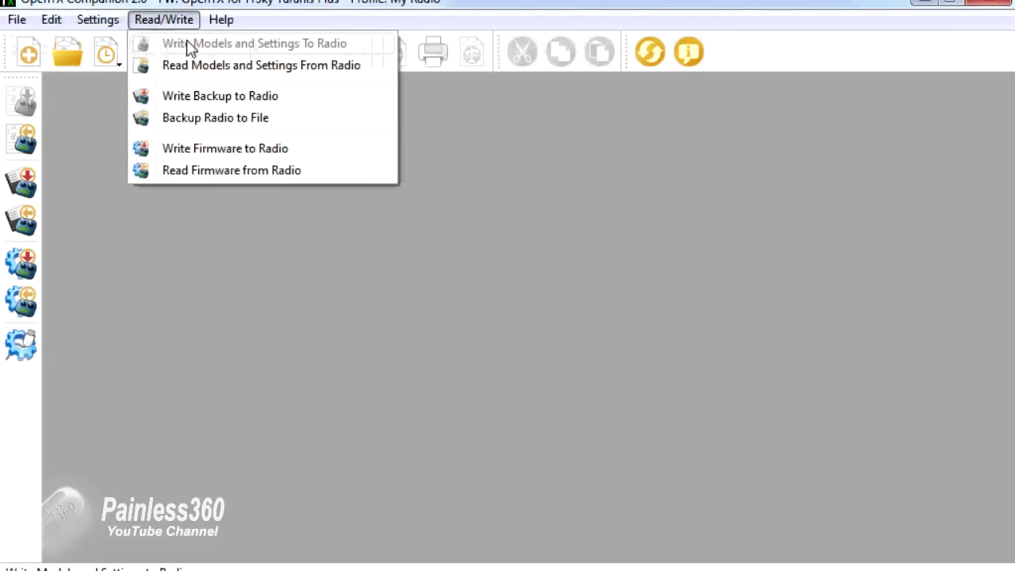
# In OpenTX Companion, read the models and settings from the radio and open the CC3D Demo model's special functions.
pyautogui.click(190, 67)
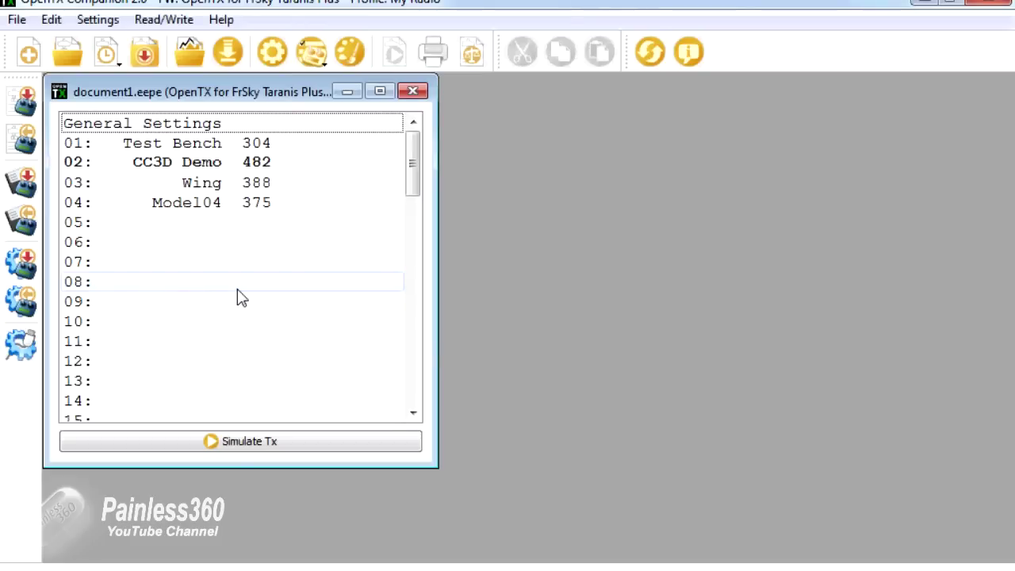
pyautogui.click(176, 170)
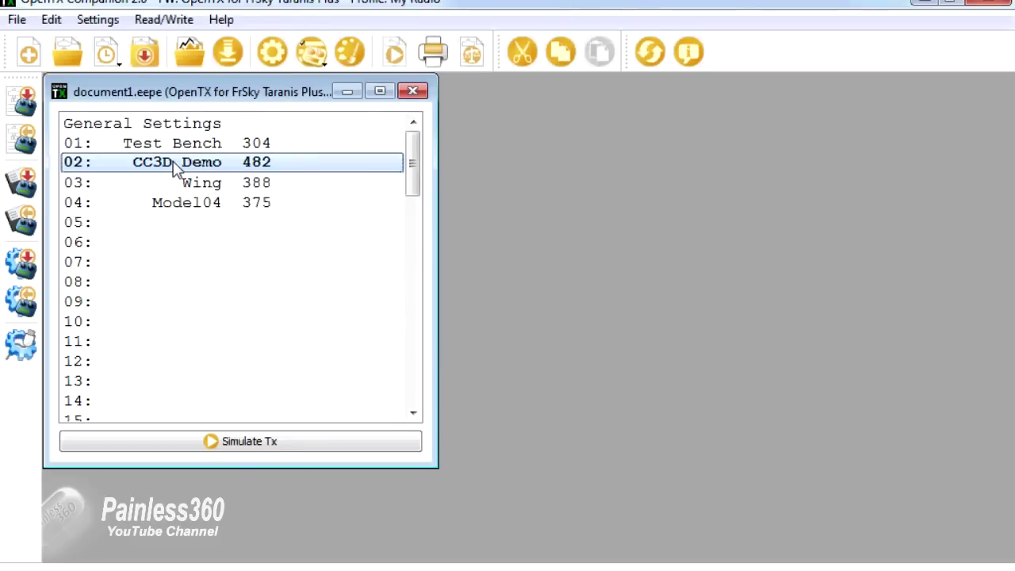
pyautogui.doubleClick(176, 169)
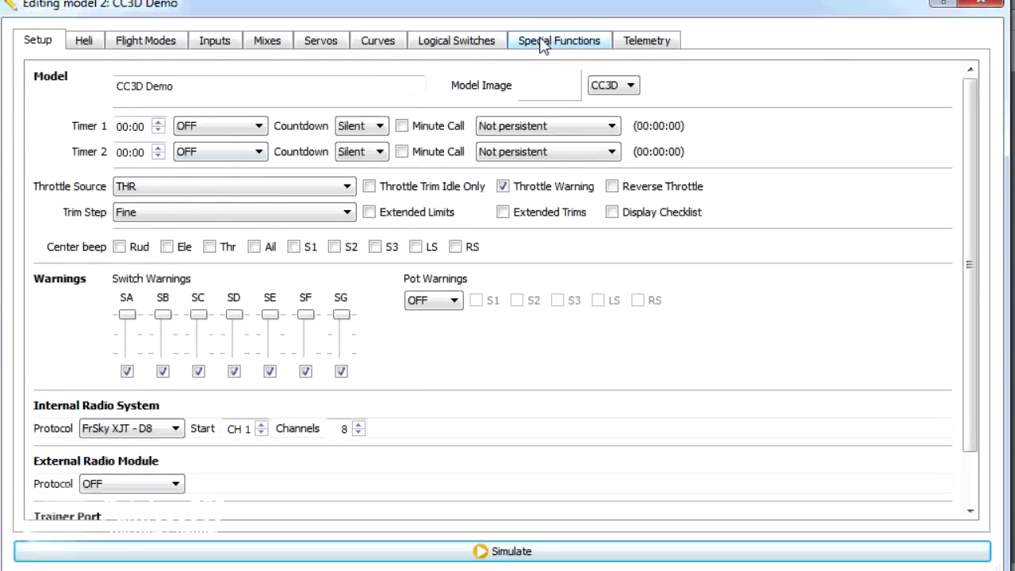
pyautogui.click(543, 44)
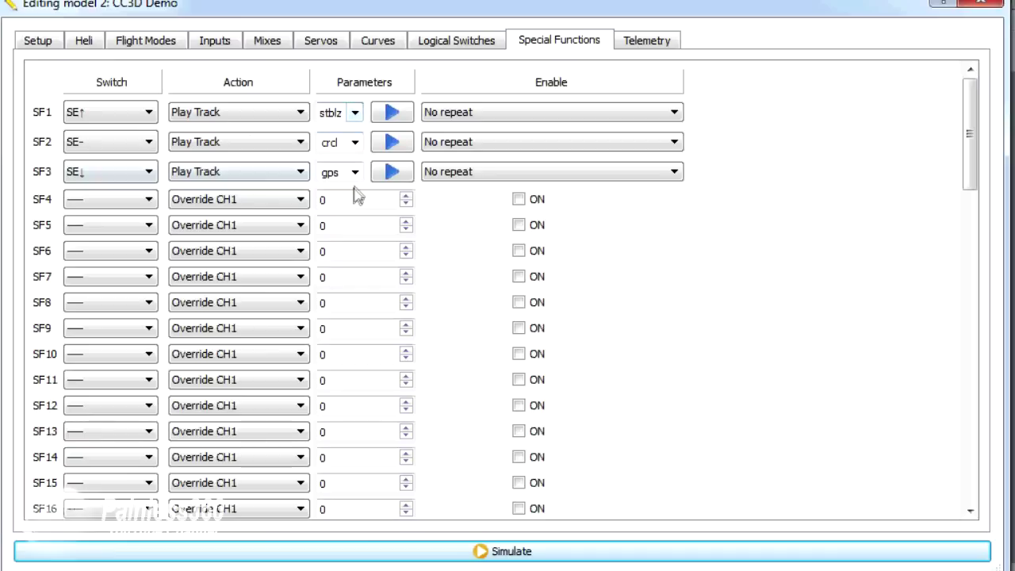
# Assign switch SH↑ to special function SF4 of the CC3D Demo model.
pyautogui.click(150, 200)
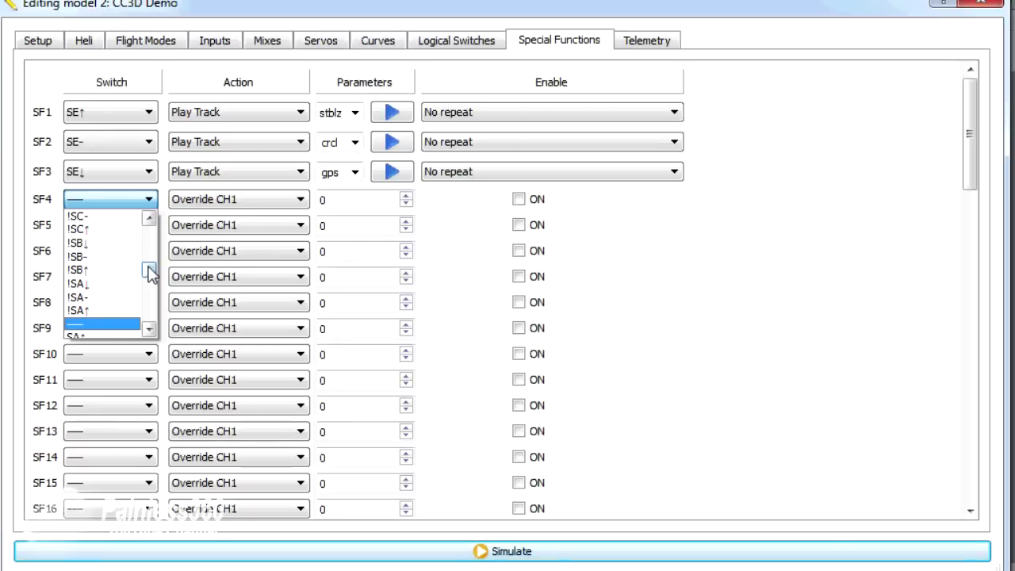
pyautogui.moveTo(149, 268)
pyautogui.mouseDown()
pyautogui.moveTo(150, 254)
pyautogui.moveTo(149, 271)
pyautogui.mouseUp()
pyautogui.click(95, 273)
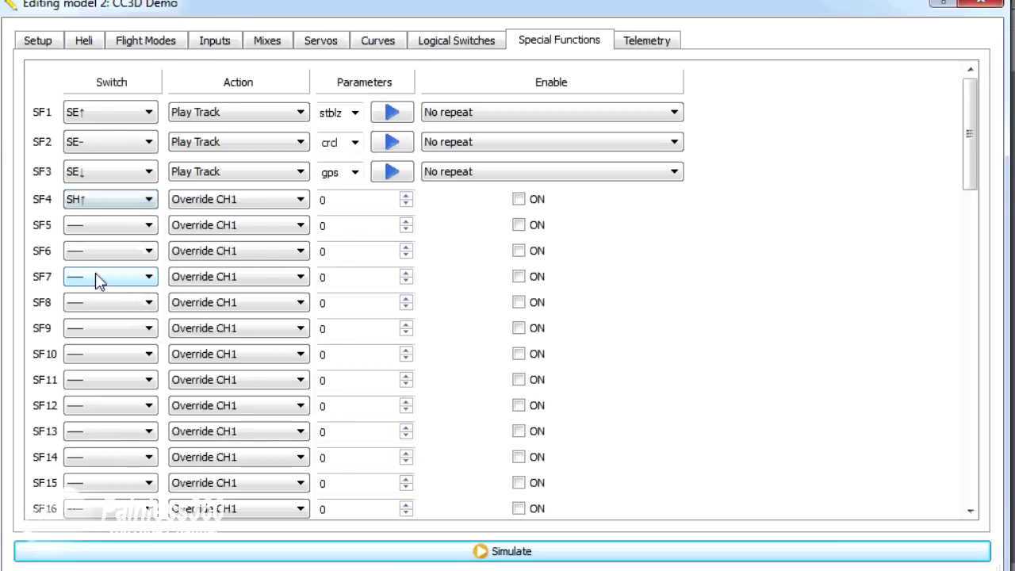
# Set SF4's action to Play Track, check which tracks it offers, and close the model editor.
pyautogui.click(257, 200)
pyautogui.moveTo(303, 238); pyautogui.dragTo(302, 309)
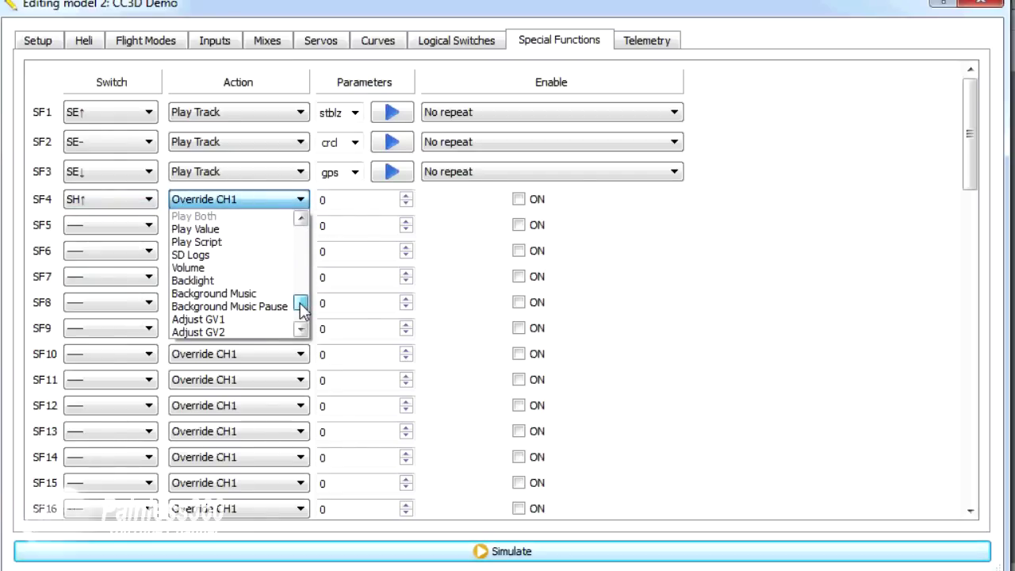
pyautogui.moveTo(303, 310)
pyautogui.mouseDown()
pyautogui.moveTo(300, 298)
pyautogui.moveTo(303, 312)
pyautogui.mouseUp()
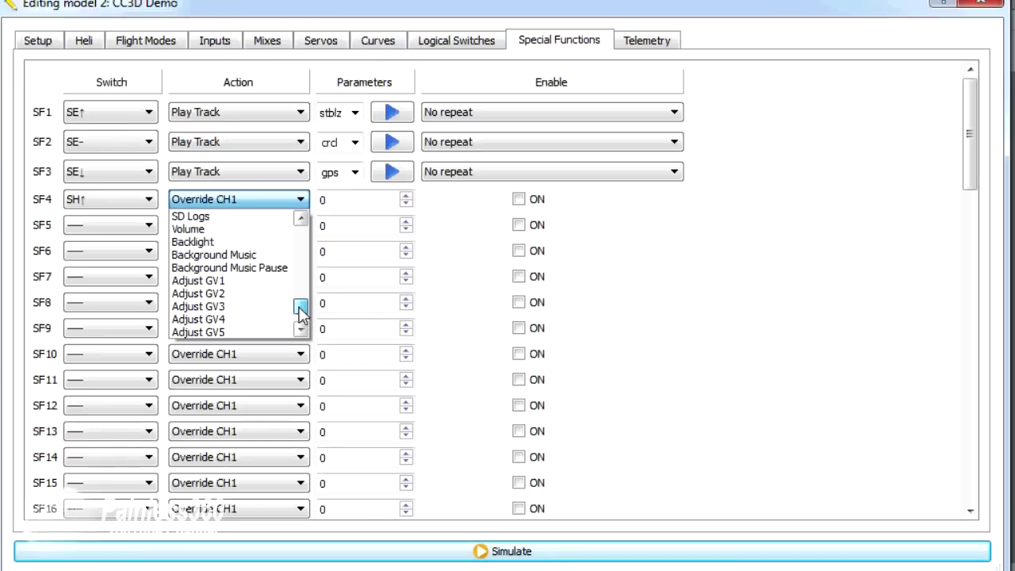
pyautogui.click(219, 265)
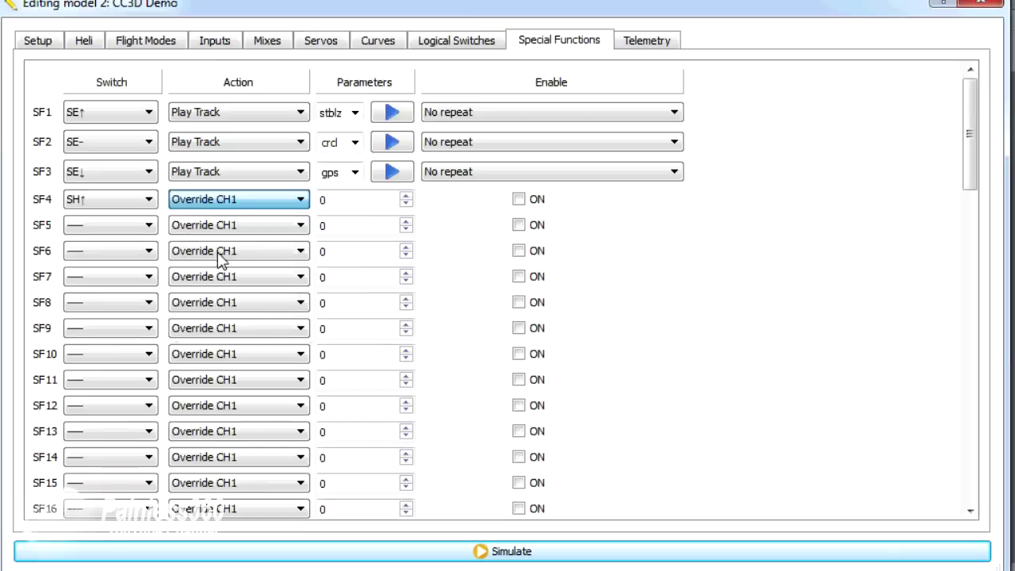
pyautogui.click(355, 201)
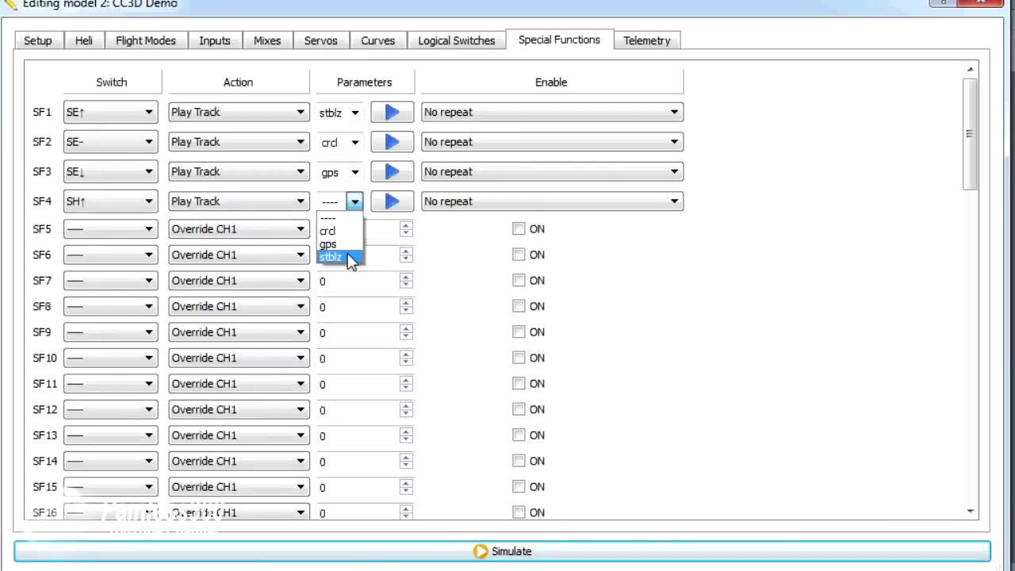
pyautogui.click(675, 254)
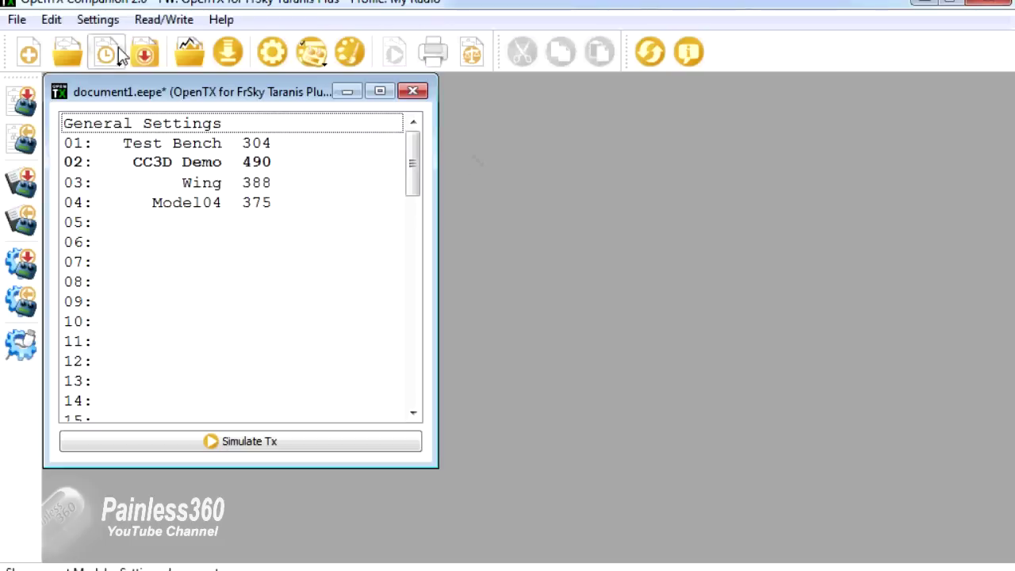
# Set the radio profile's SD structure path to Removable Disk (E:) and save the settings.
pyautogui.click(273, 53)
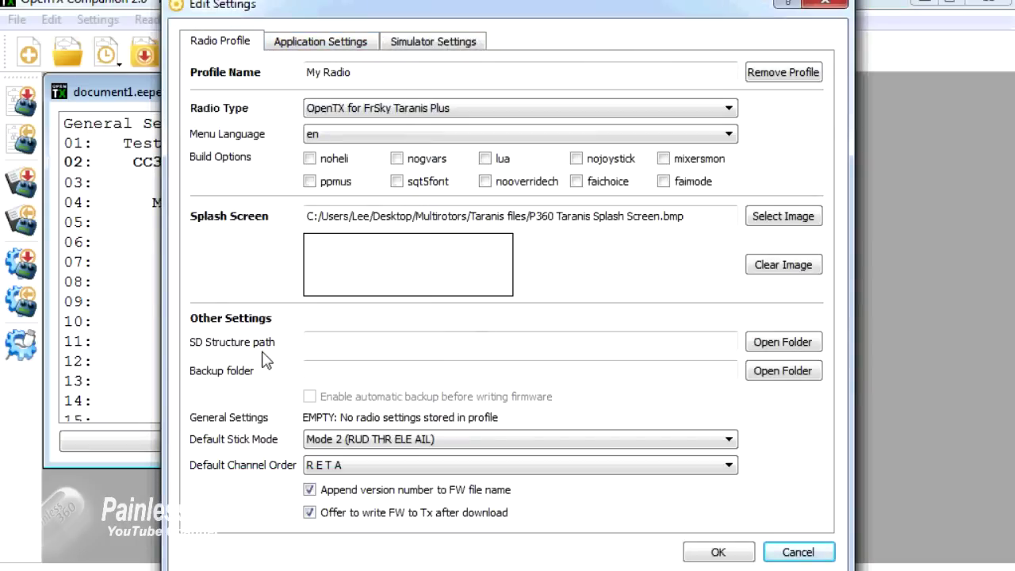
pyautogui.click(777, 347)
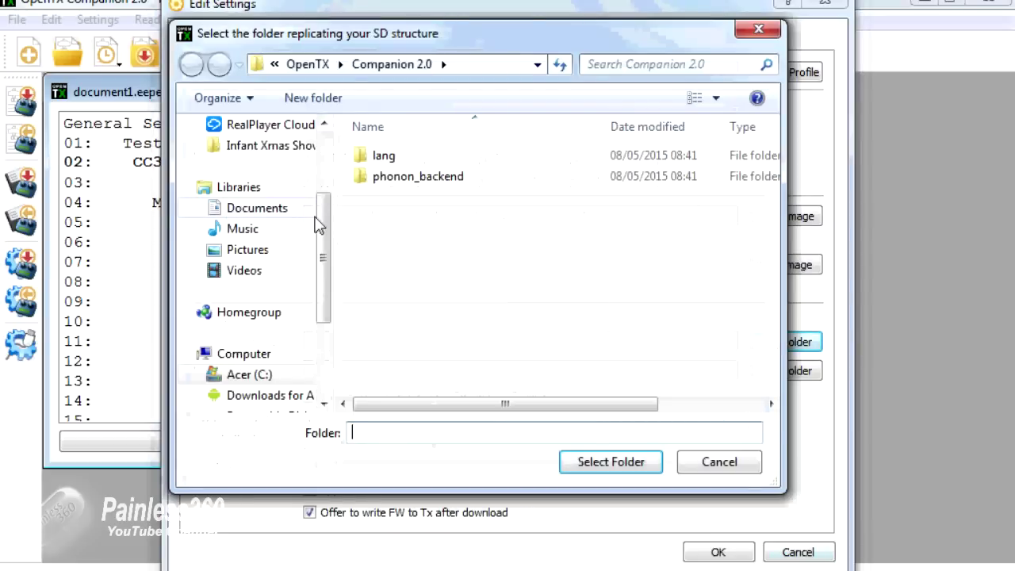
pyautogui.moveTo(327, 251); pyautogui.dragTo(324, 301)
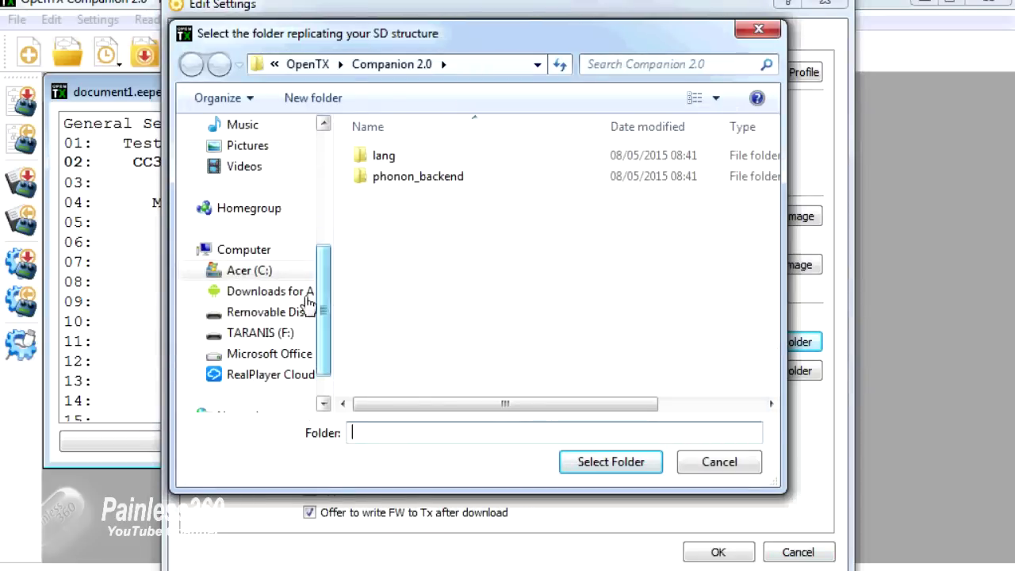
pyautogui.click(272, 314)
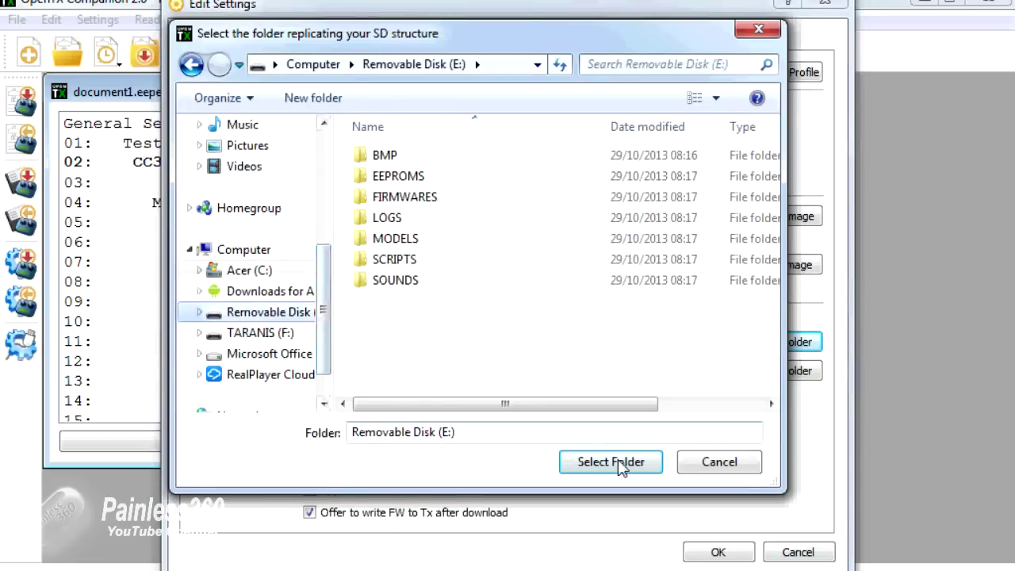
pyautogui.click(617, 463)
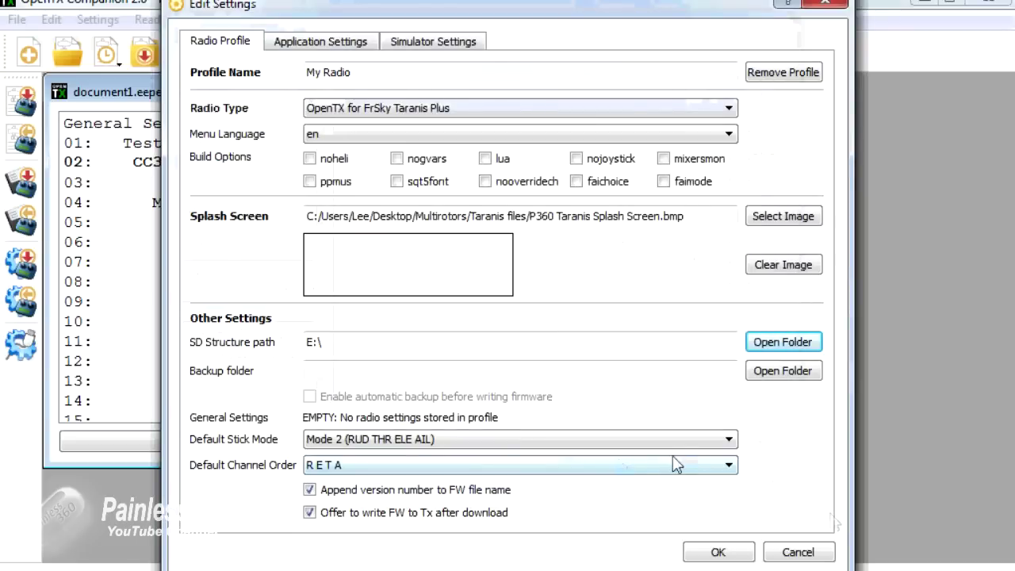
pyautogui.click(728, 552)
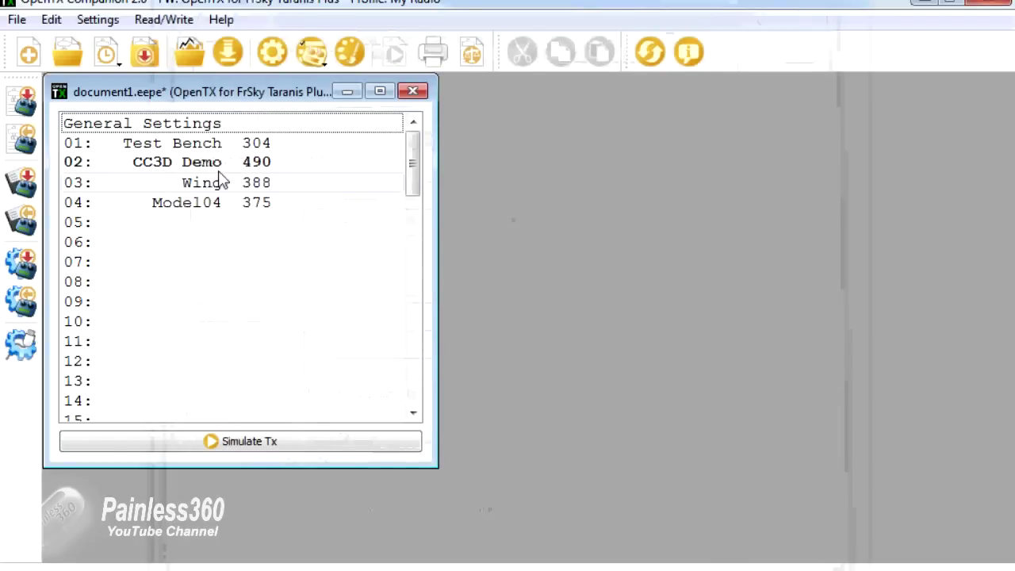
# Reopen the CC3D Demo model's special functions, look through the tracks available for SF4, and close the editor.
pyautogui.click(208, 164)
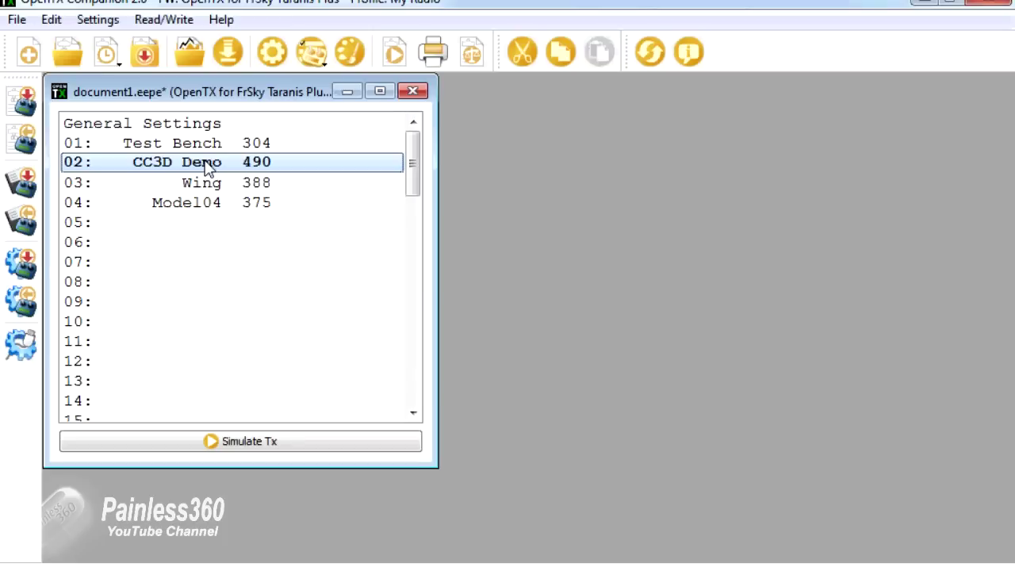
pyautogui.doubleClick(208, 163)
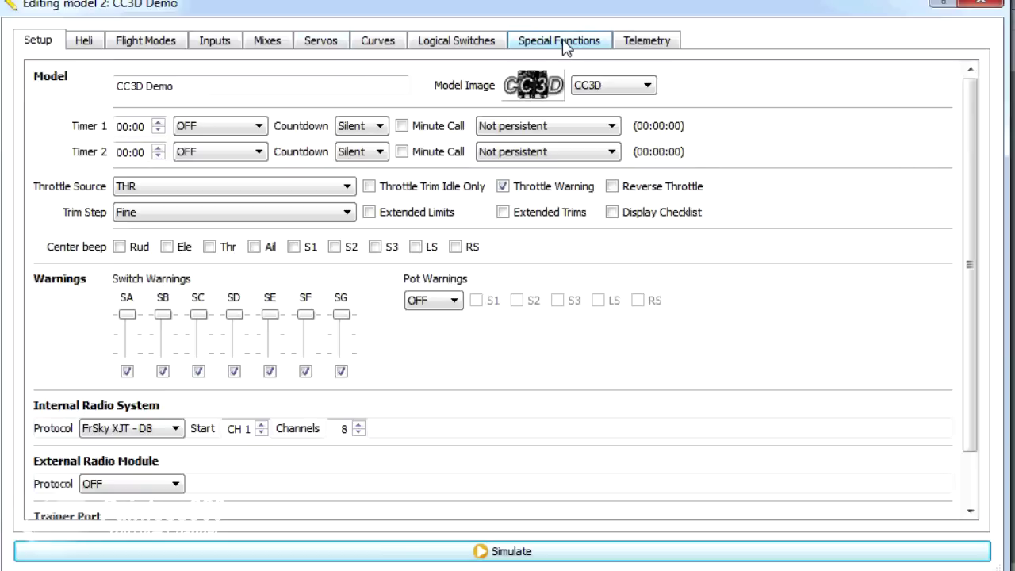
pyautogui.click(565, 43)
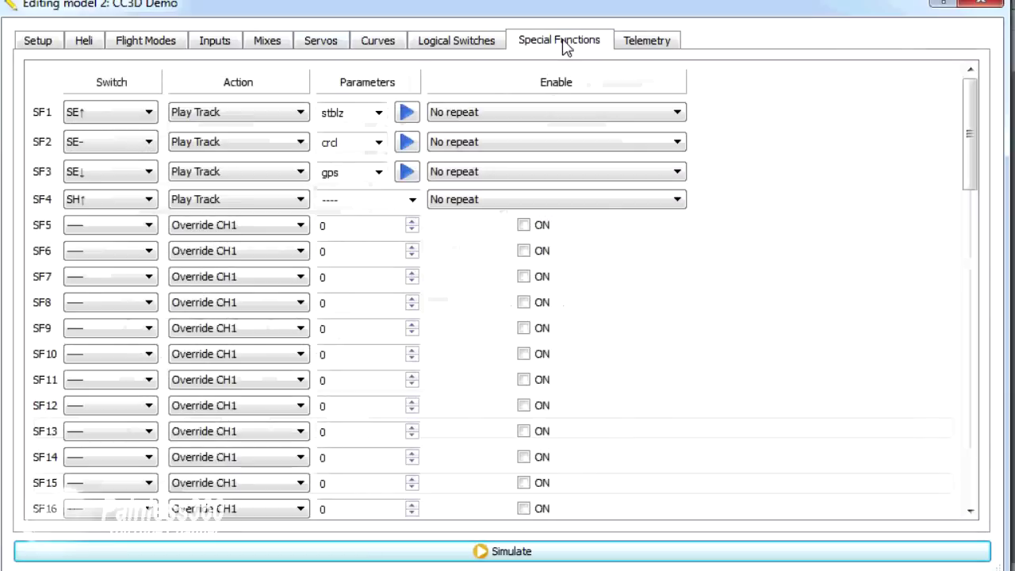
pyautogui.click(413, 200)
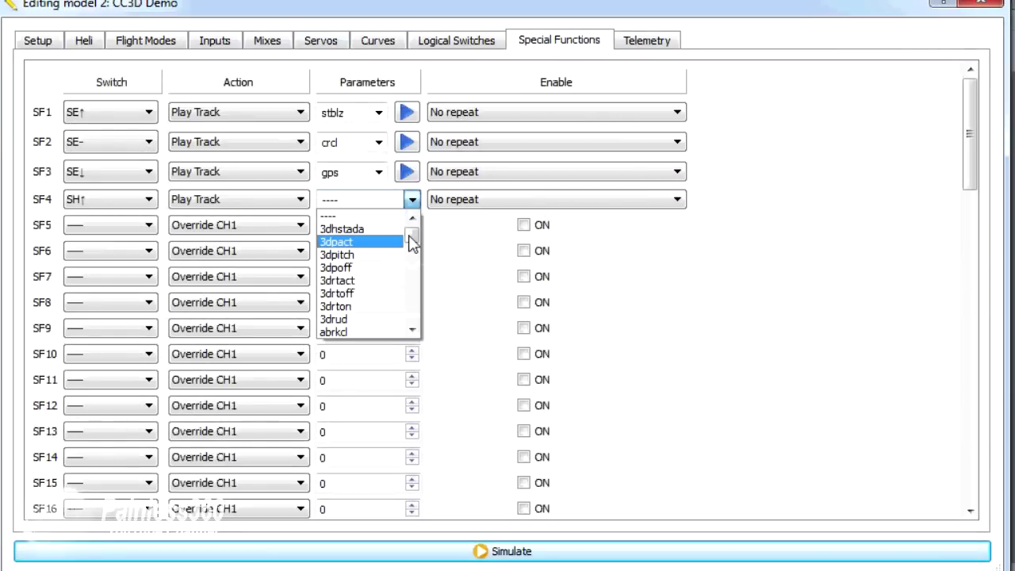
pyautogui.moveTo(412, 235)
pyautogui.mouseDown()
pyautogui.moveTo(413, 327)
pyautogui.moveTo(412, 230)
pyautogui.mouseUp()
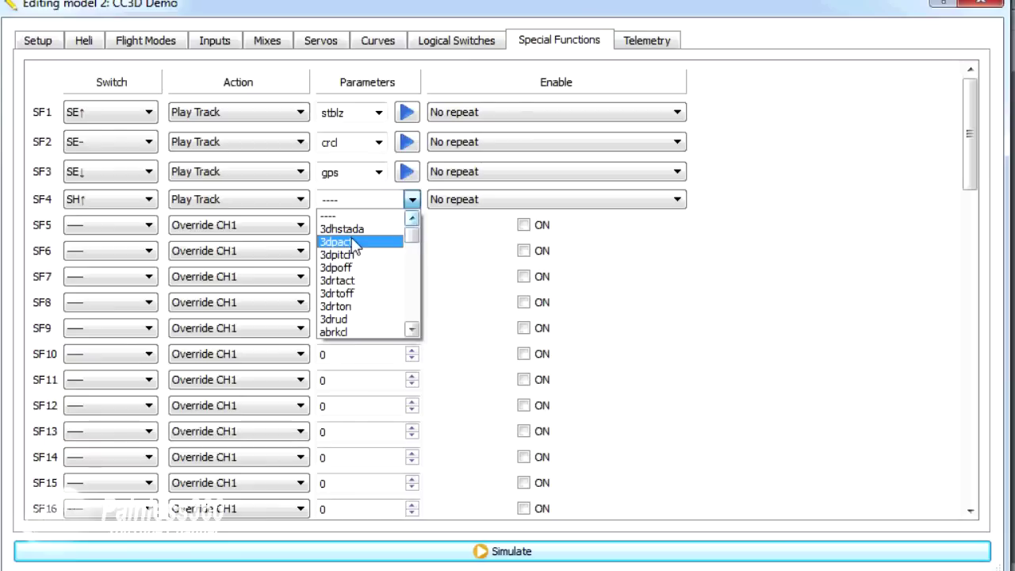
pyautogui.click(412, 330)
pyautogui.click(413, 329)
pyautogui.click(412, 330)
pyautogui.click(412, 329)
pyautogui.click(464, 312)
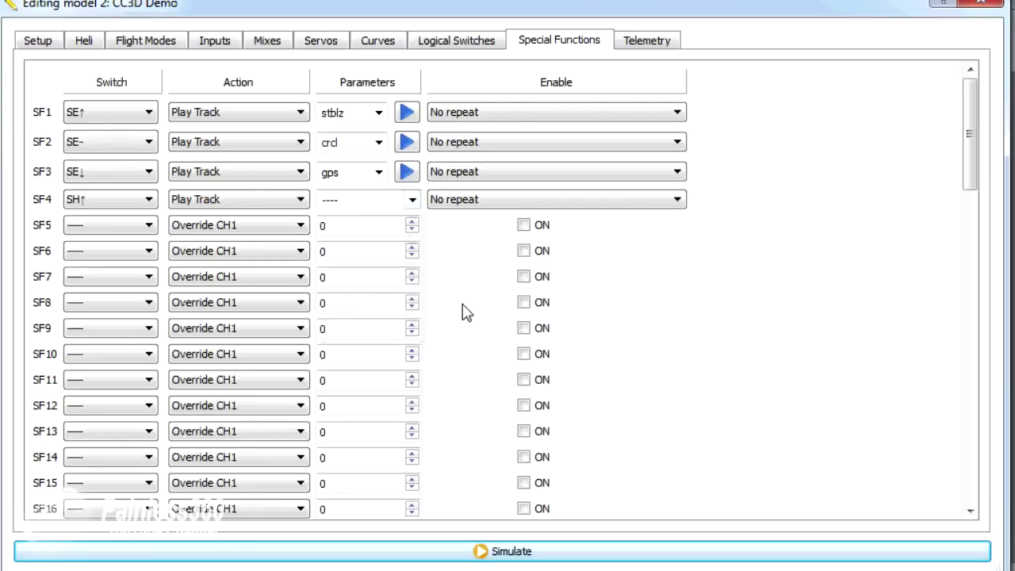
pyautogui.click(984, 8)
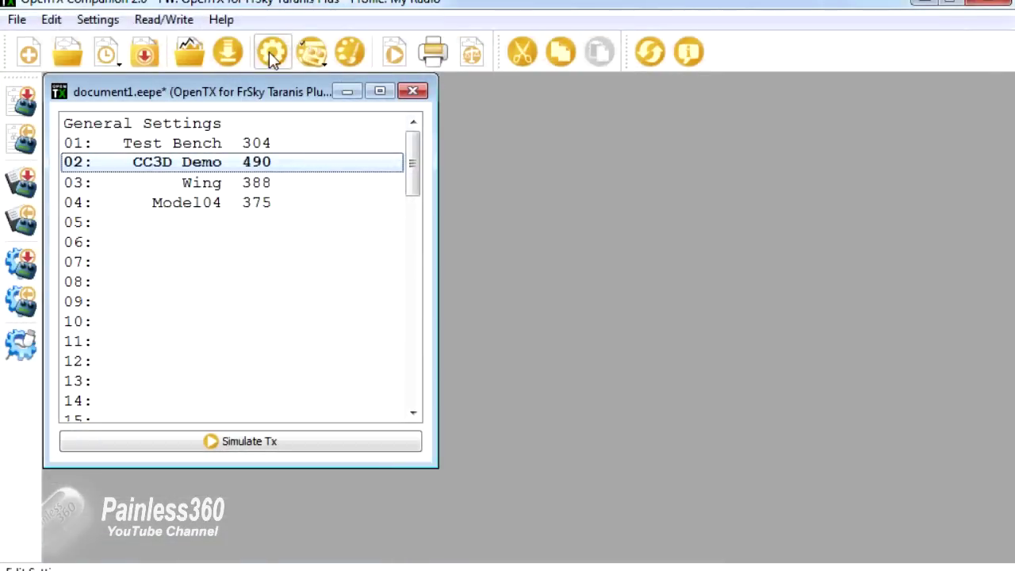
# Review the SD structure path in the radio profile against the computer's drive list, and close both windows.
pyautogui.click(271, 52)
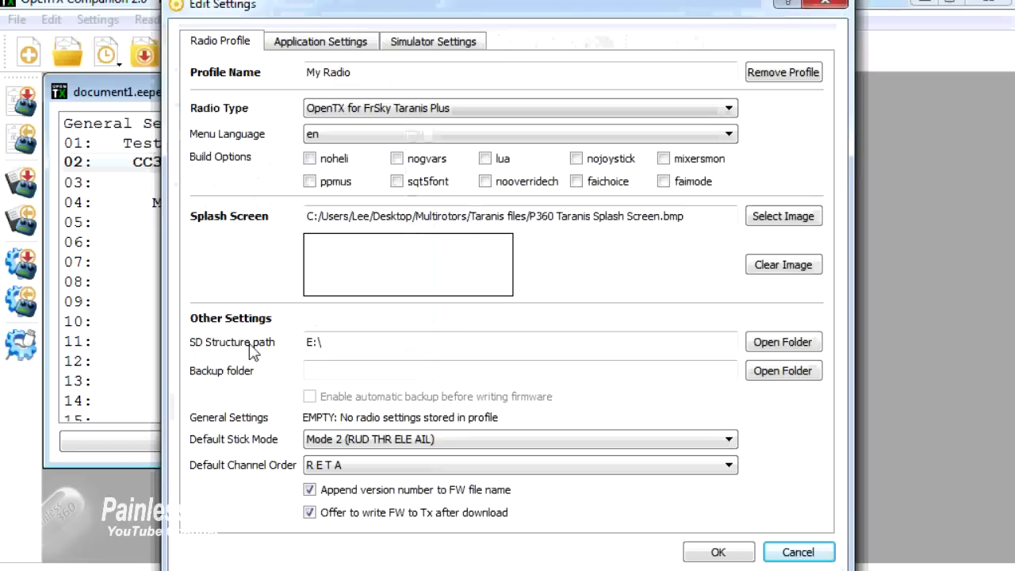
pyautogui.click(340, 346)
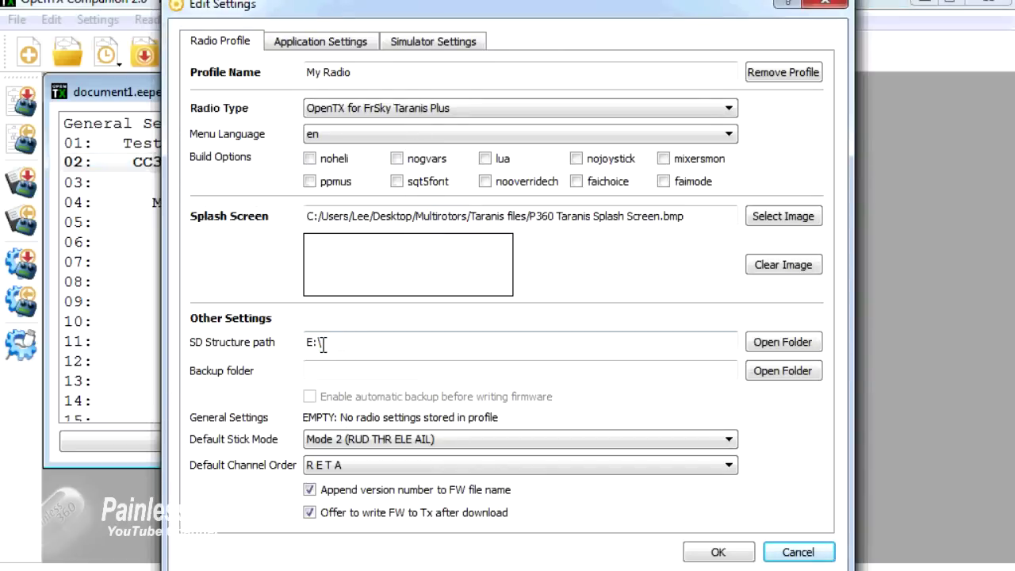
pyautogui.click(322, 342)
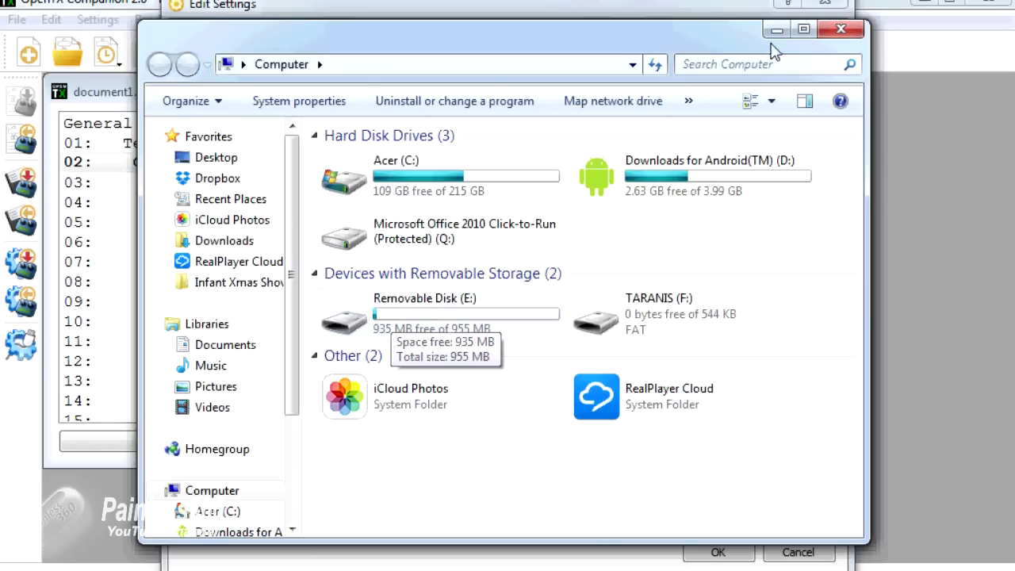
pyautogui.click(841, 30)
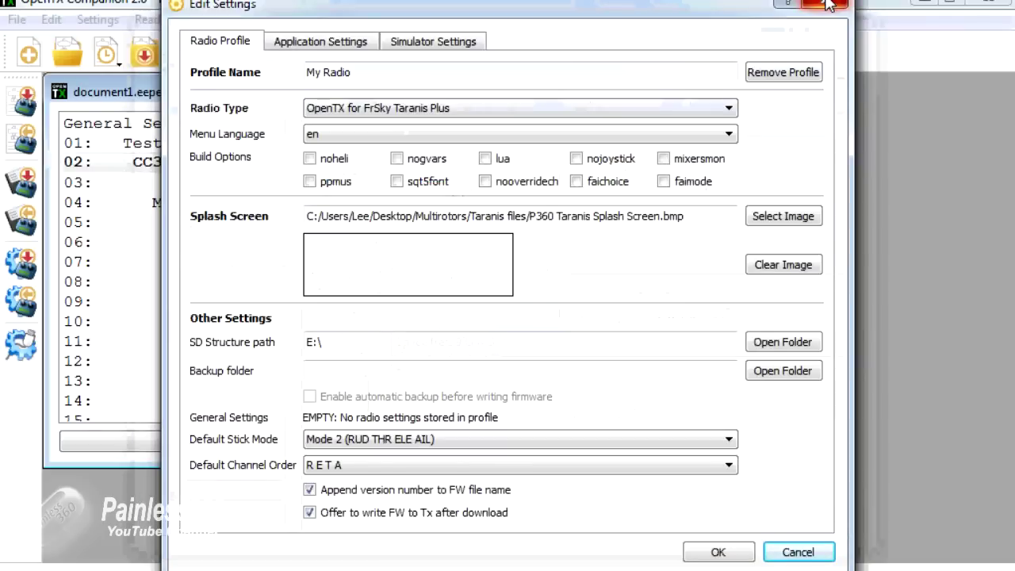
pyautogui.press('Escape')
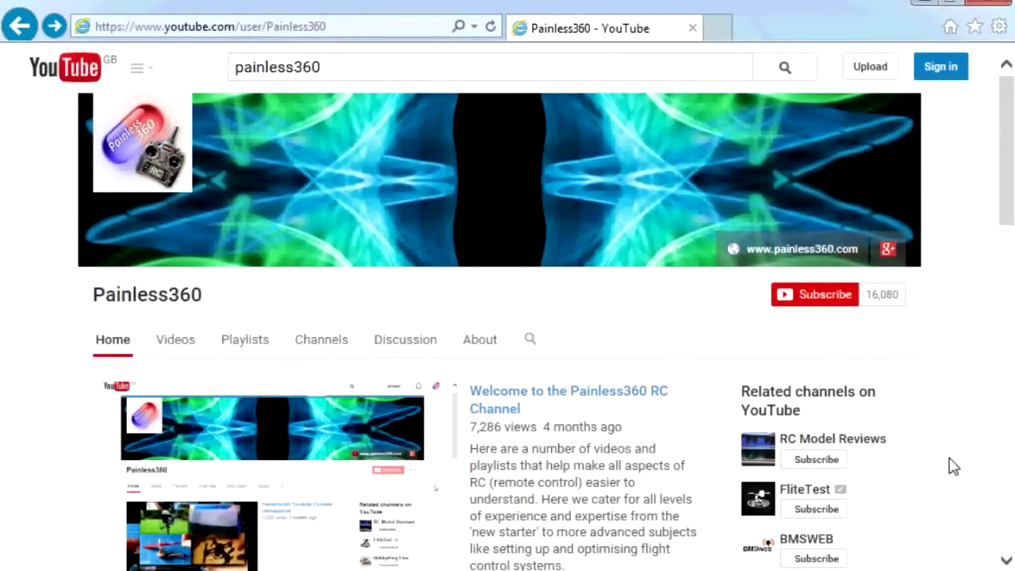
# Switch to the web browser and open the playlists of the Painless360 YouTube channel.
pyautogui.click(252, 353)
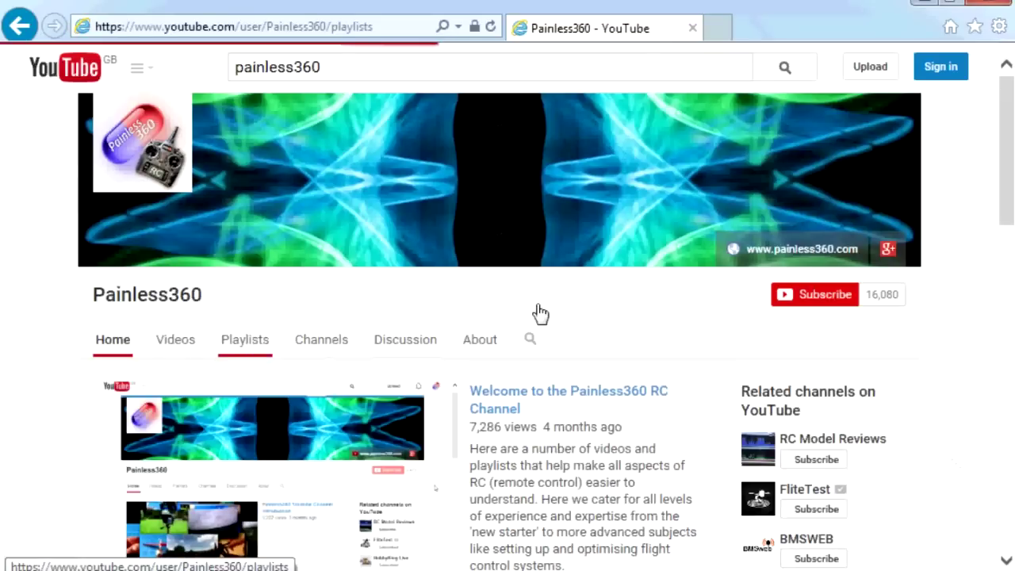